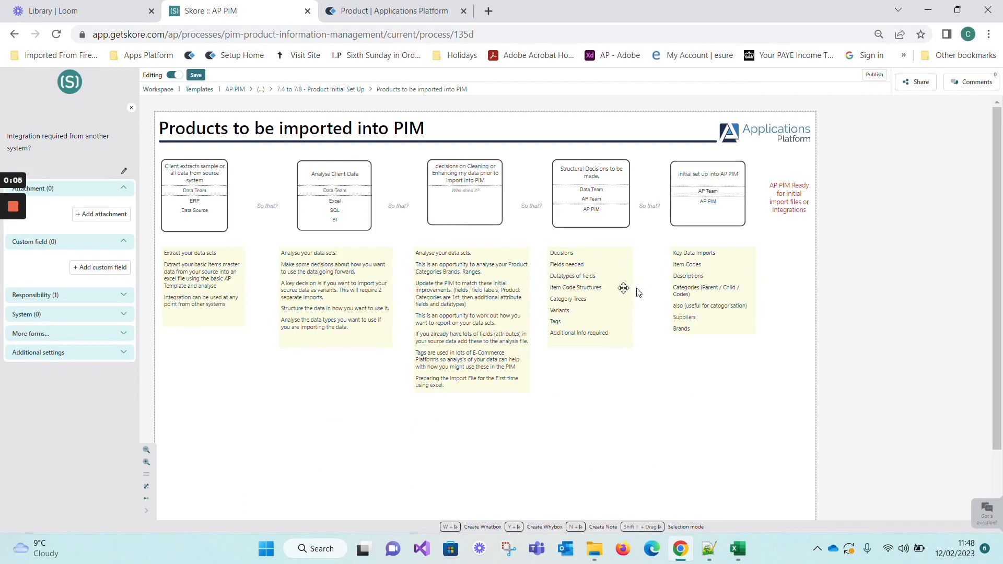
- View the Product import page in the PIM application and return to the Skore process map
left_click(393, 11)
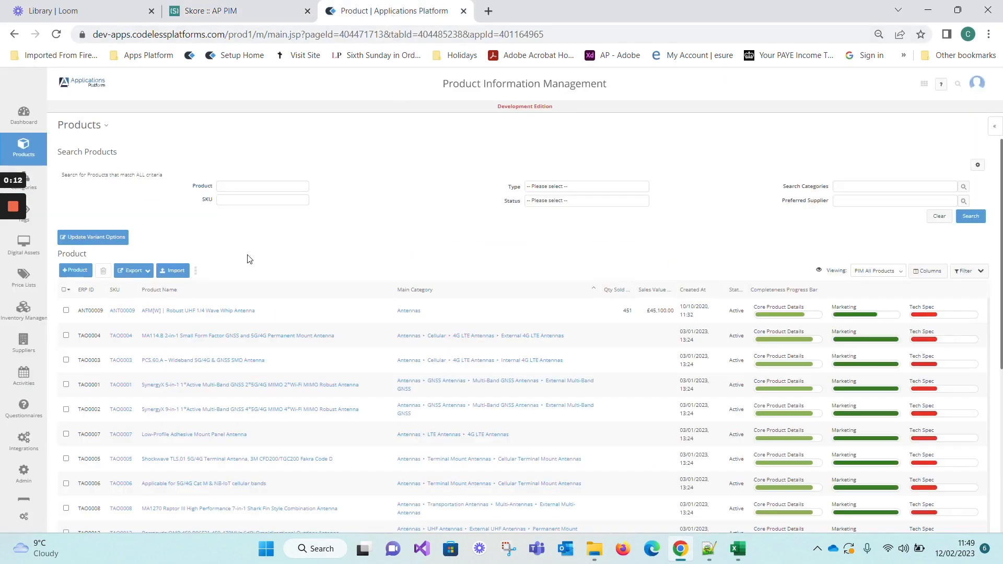
left_click(176, 271)
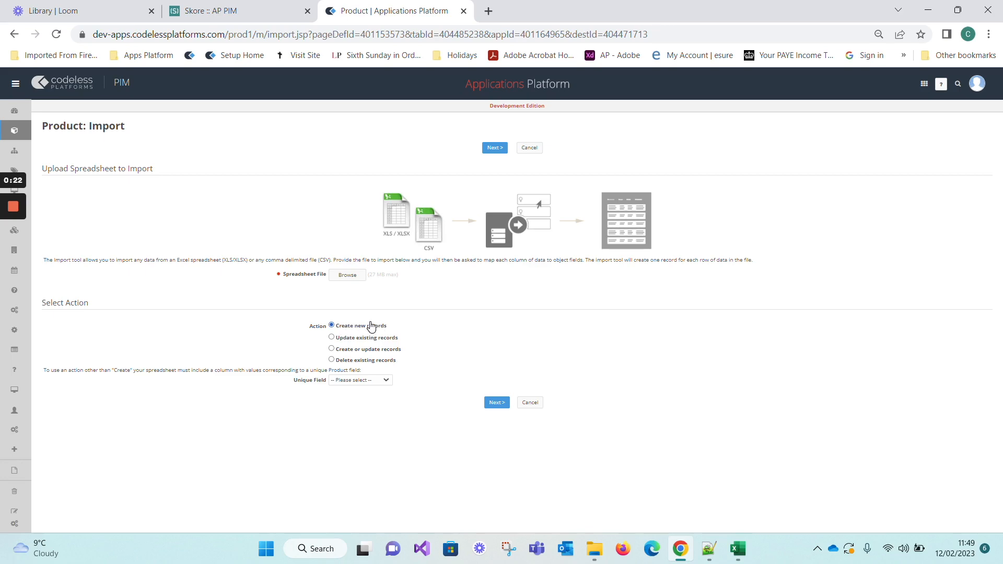
left_click(102, 19)
left_click(287, 20)
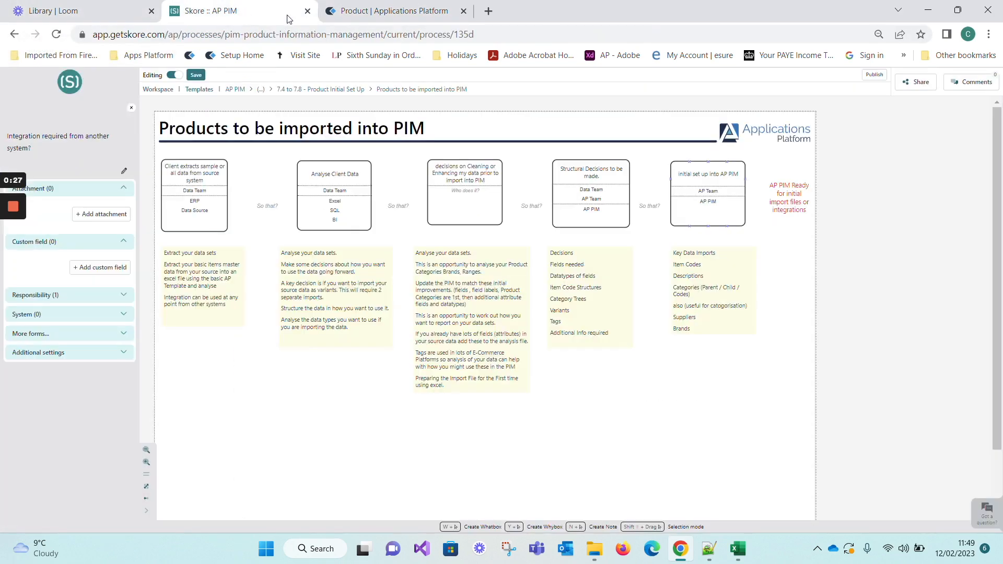
- Switch to the Excel product import file and examine the SKU and Name columns of the test products
left_click(203, 190)
left_click(737, 550)
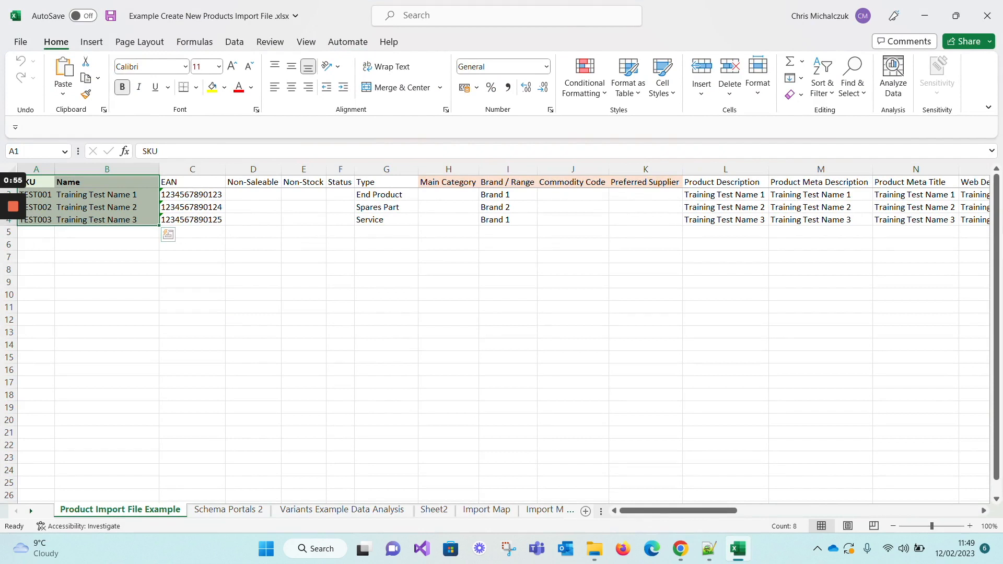
left_click_drag(37, 182, 156, 221)
left_click(40, 195)
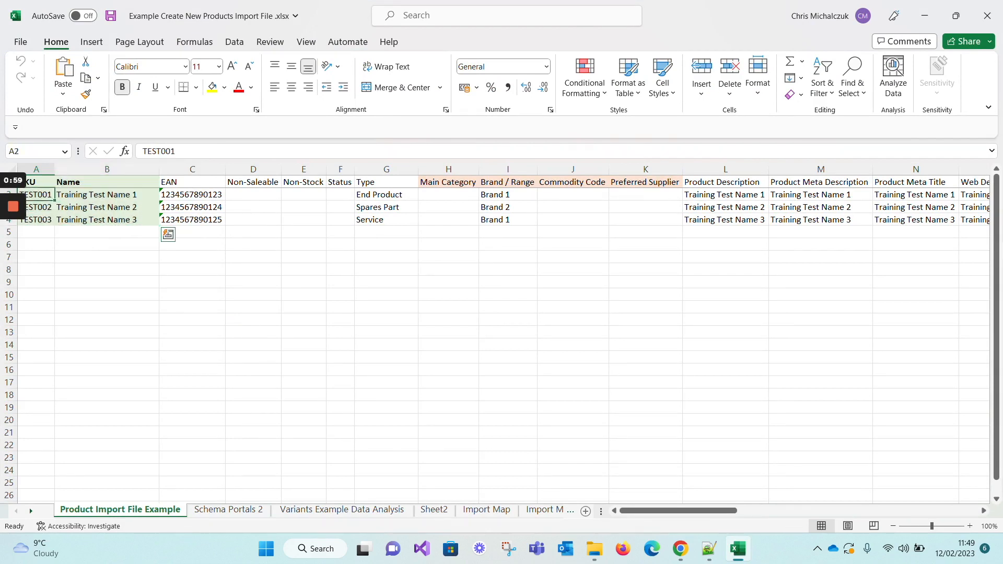
left_click_drag(38, 182, 39, 222)
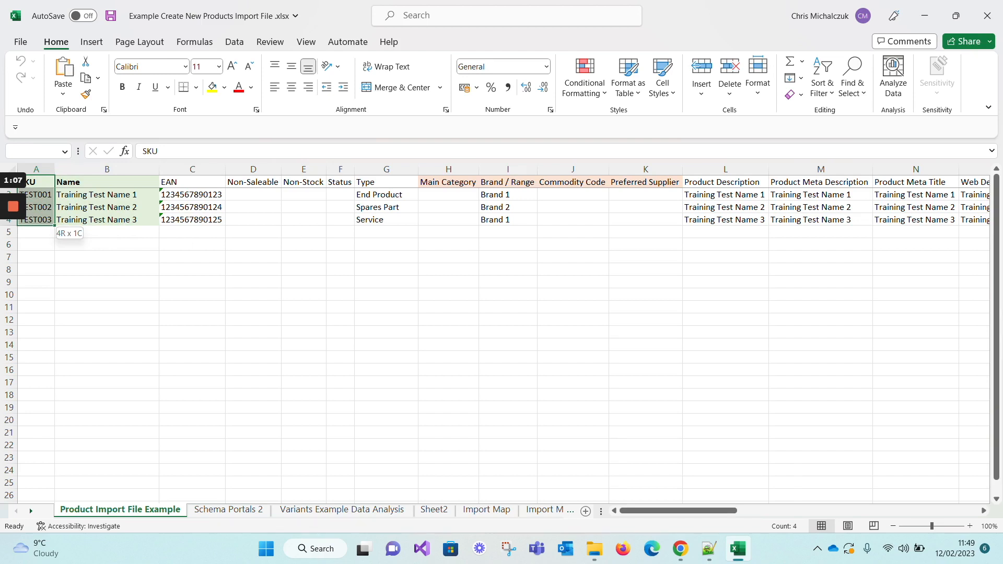
left_click_drag(39, 222, 39, 222)
left_click(100, 182)
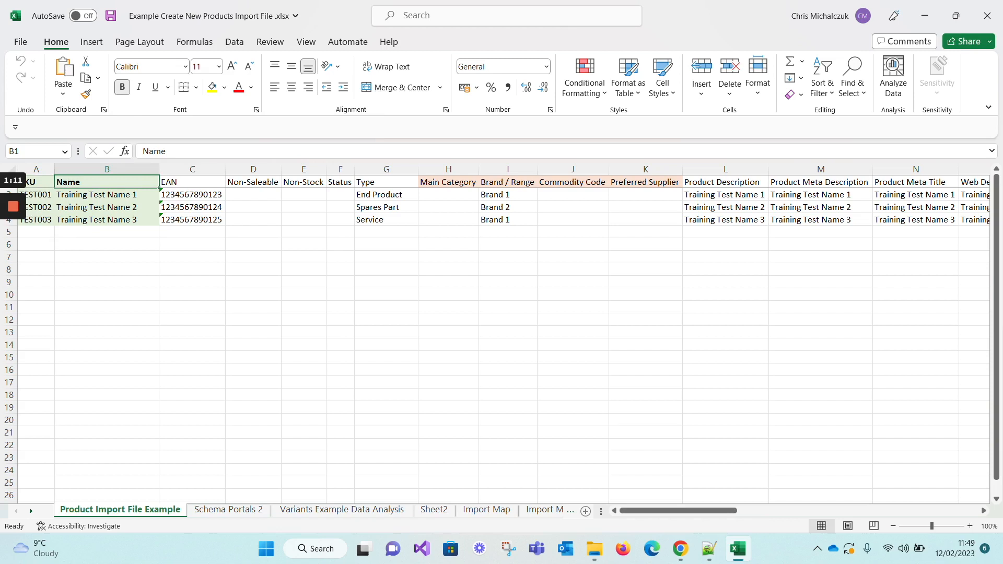
left_click_drag(99, 182, 105, 222)
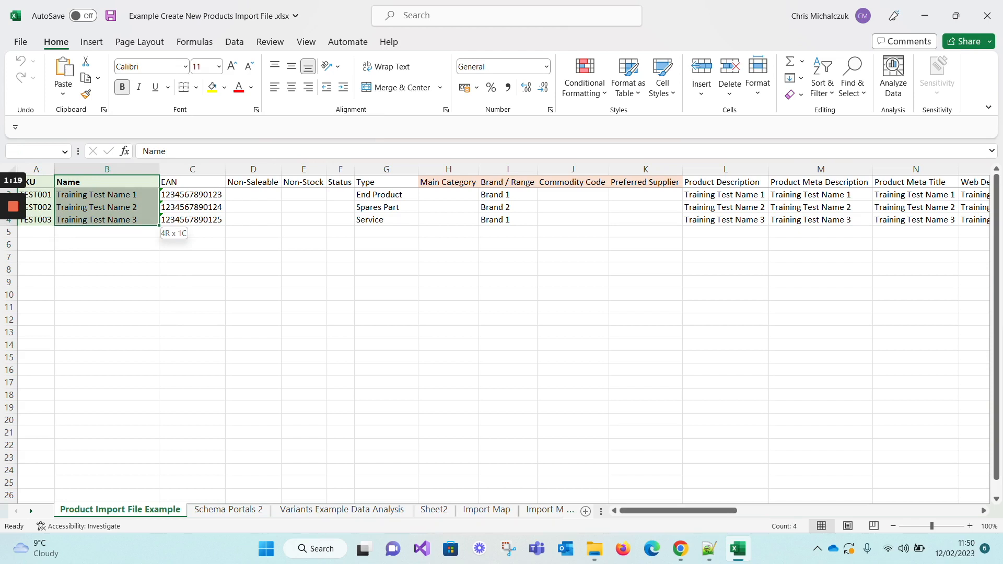
left_click_drag(105, 222, 104, 222)
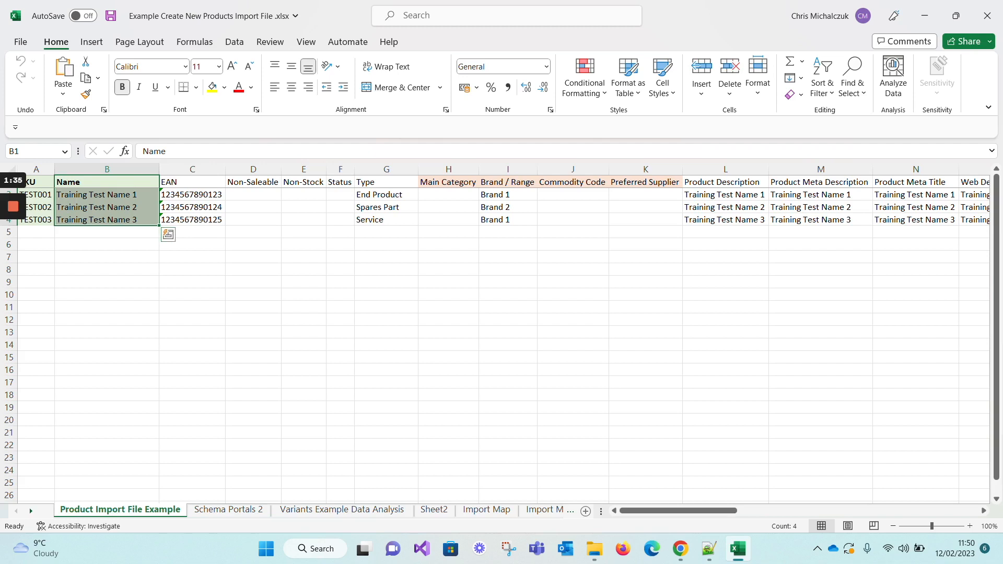
left_click(52, 195)
left_click_drag(57, 194, 155, 195)
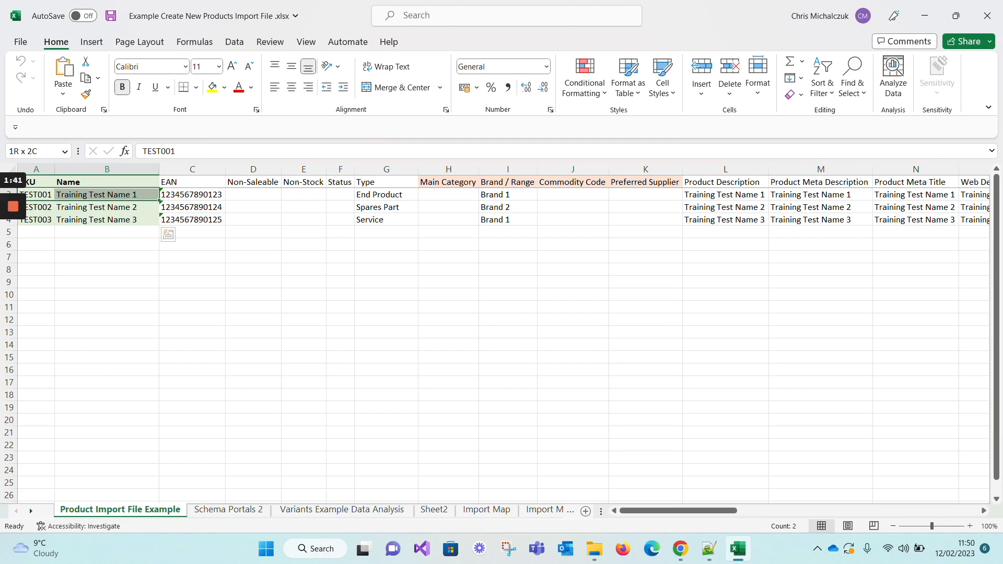
left_click_drag(156, 195, 155, 194)
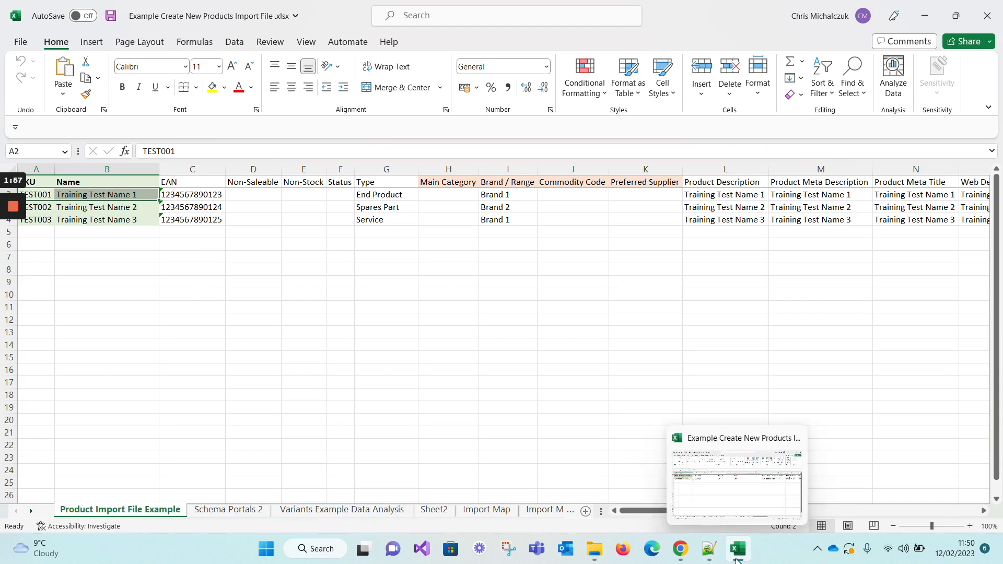
- Switch back to Skore in the browser and view the parent process 7.4 to 7.8 - Product Initial Set Up
left_click(681, 560)
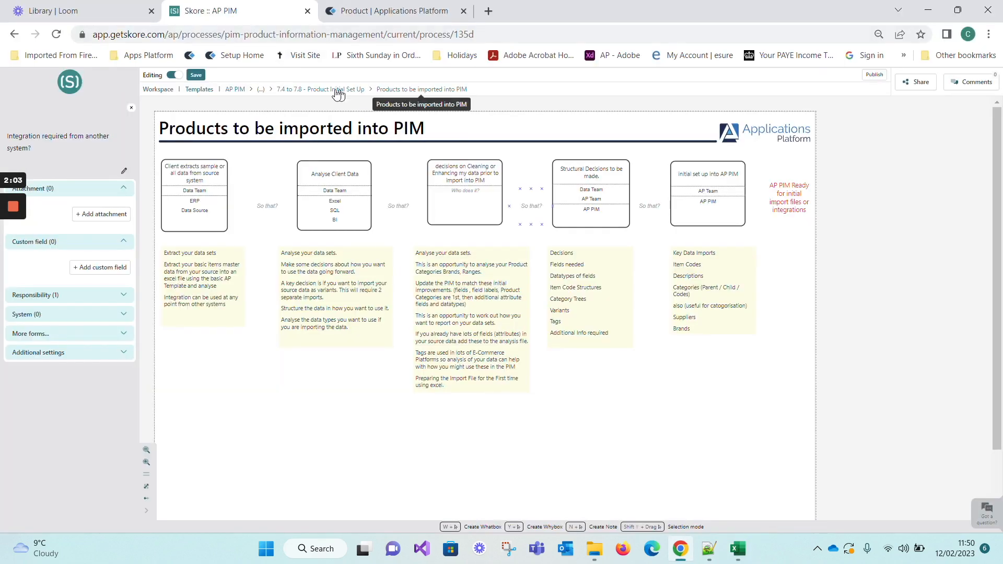
left_click(320, 90)
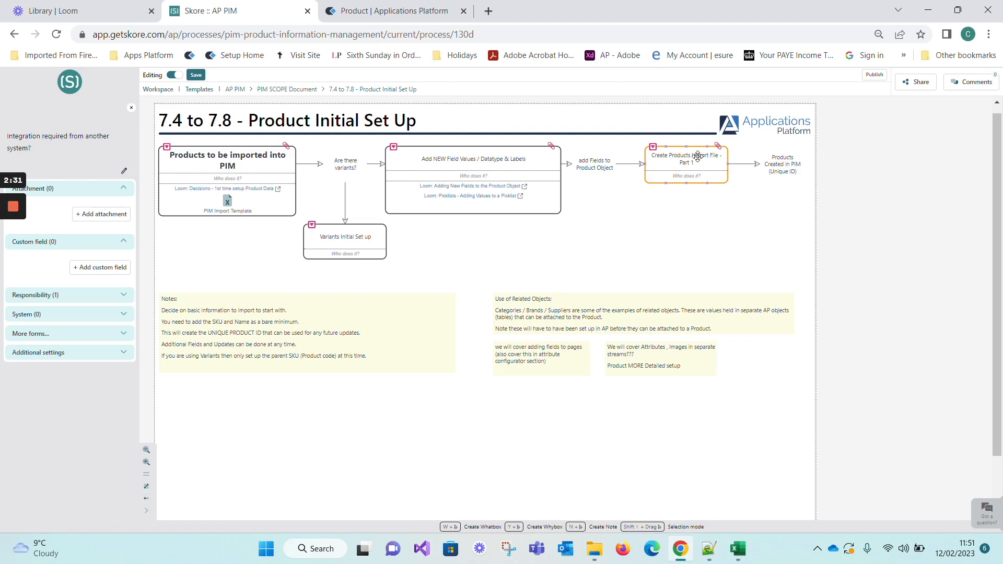
left_click(696, 246)
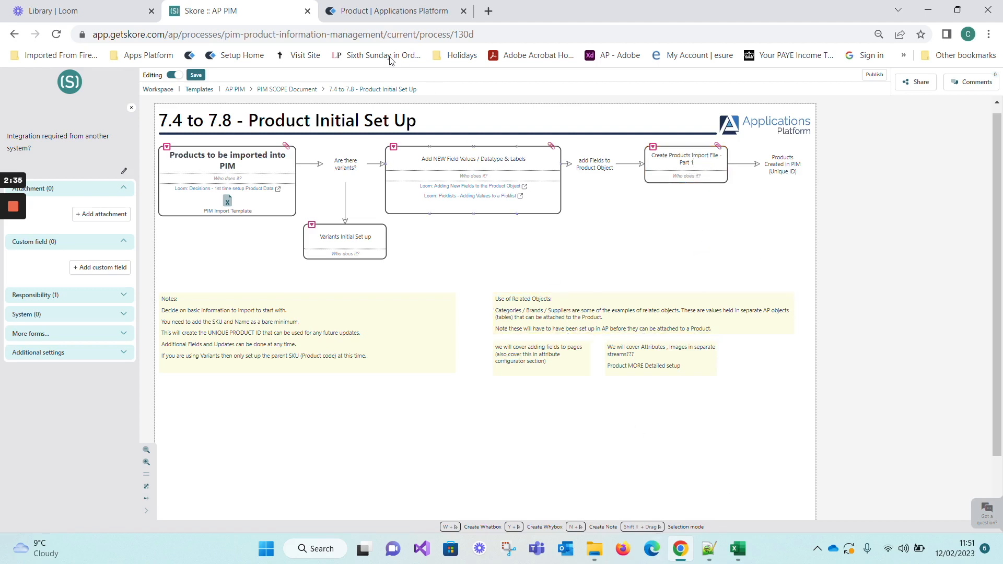
- Switch to the PIM application, return to the Products list and start a product import
left_click(739, 550)
left_click(739, 551)
left_click(387, 11)
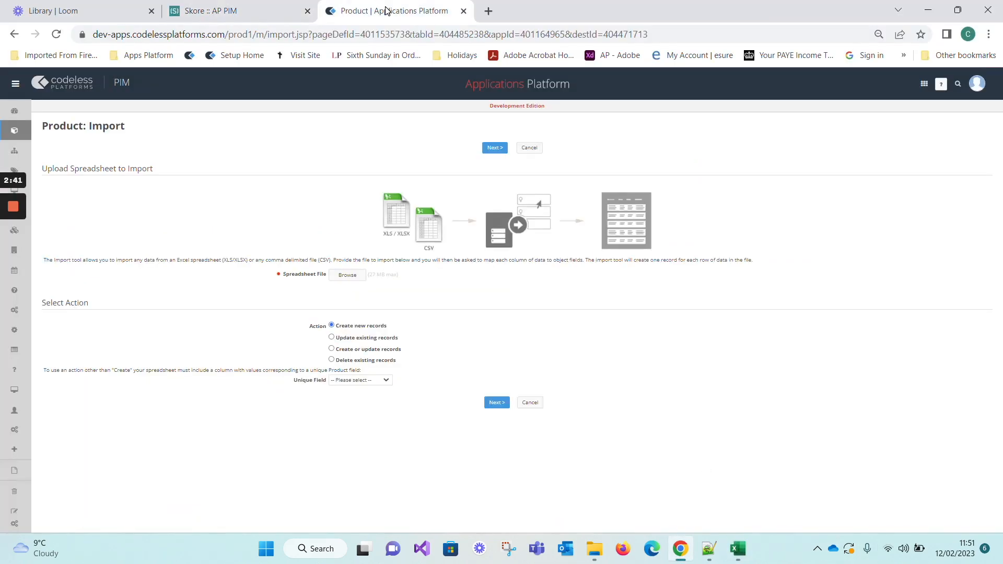
mouse_move(16, 152)
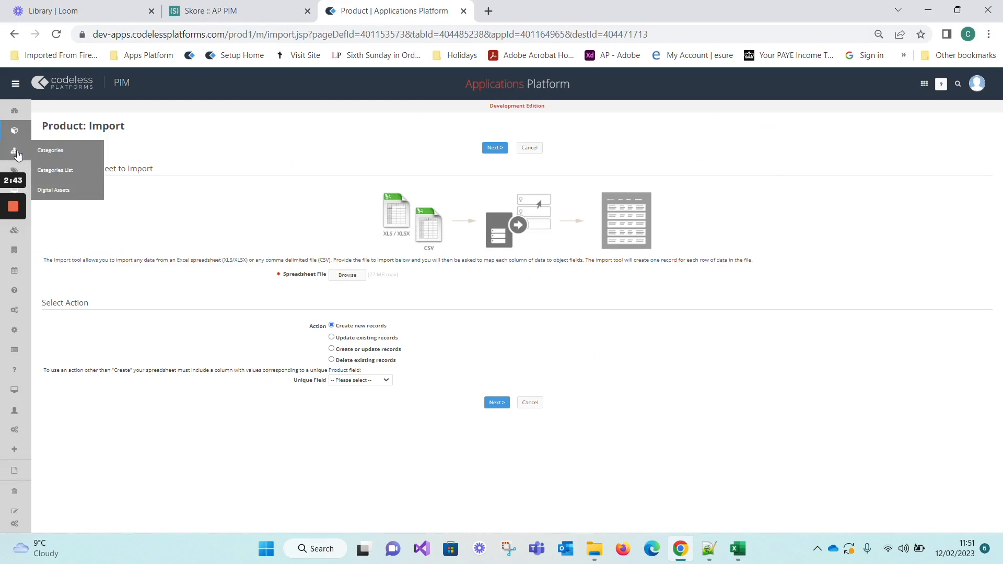
left_click(14, 37)
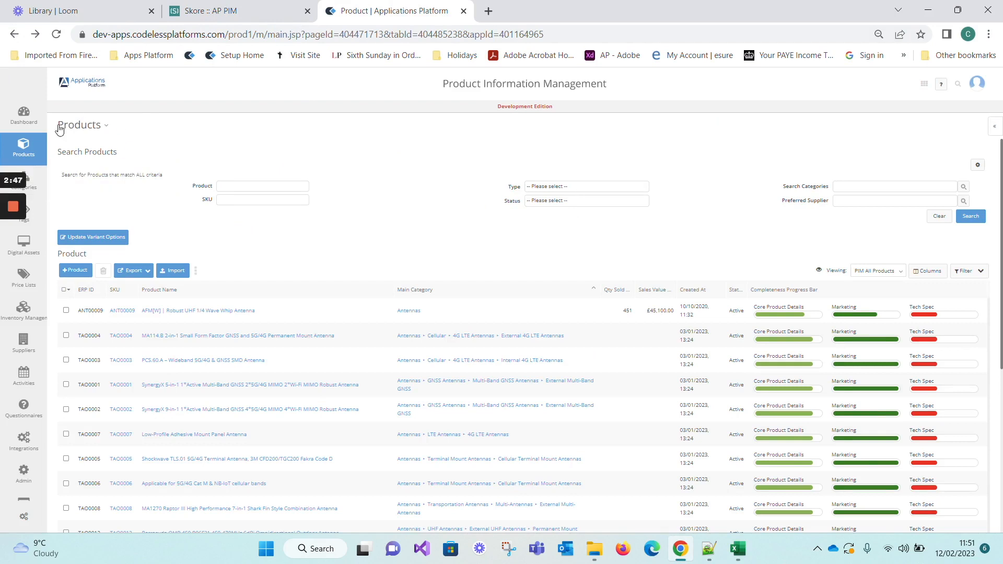
mouse_move(31, 151)
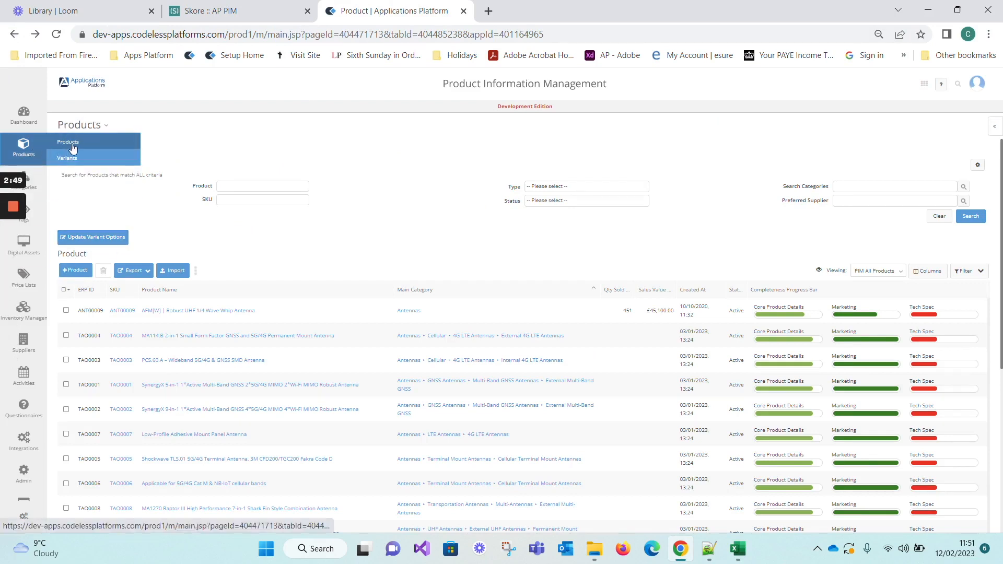
left_click(185, 273)
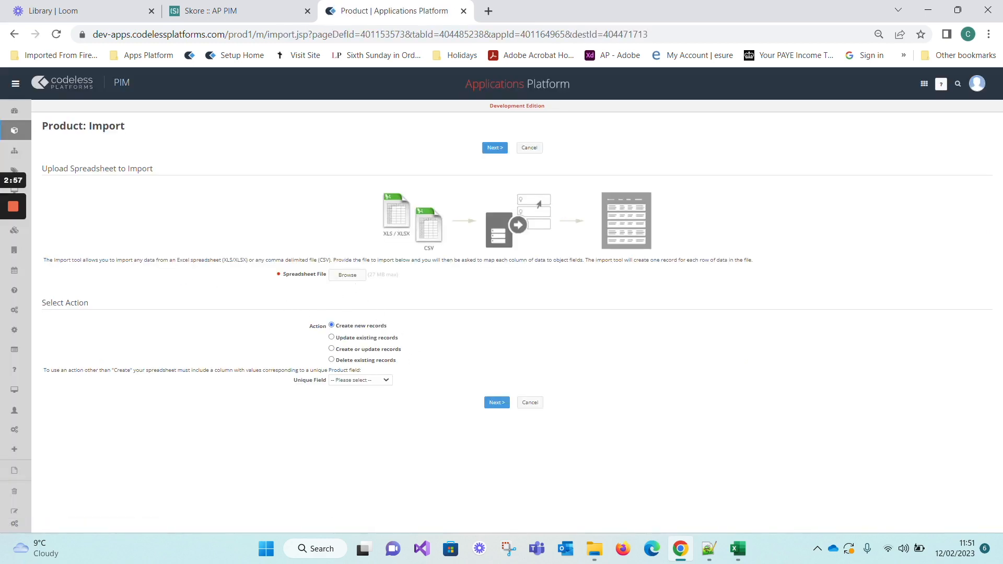
- Select the Example Create New Products Import File from the Primary Product Information 7.4 folder and continue to the field mapping
left_click(355, 276)
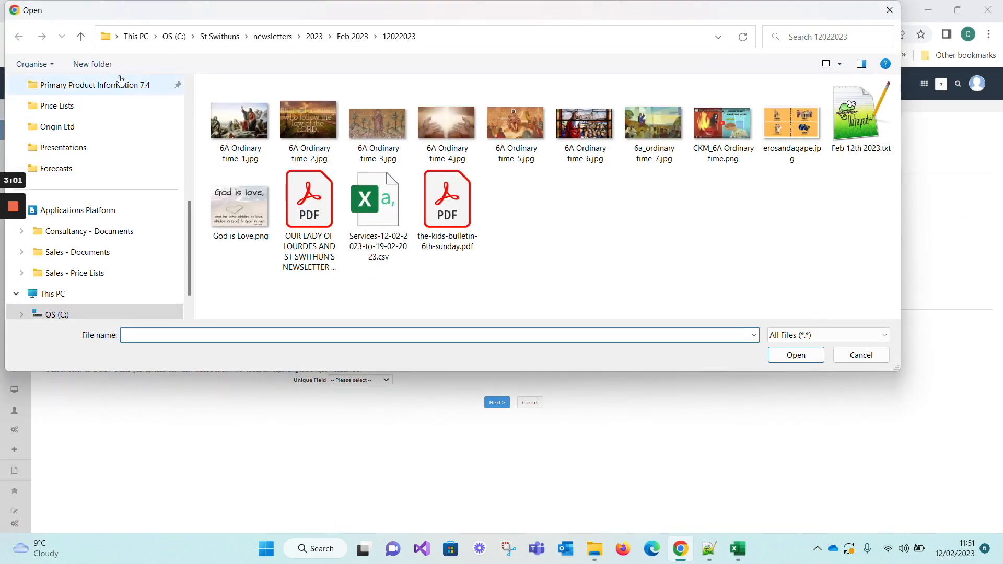
left_click(124, 90)
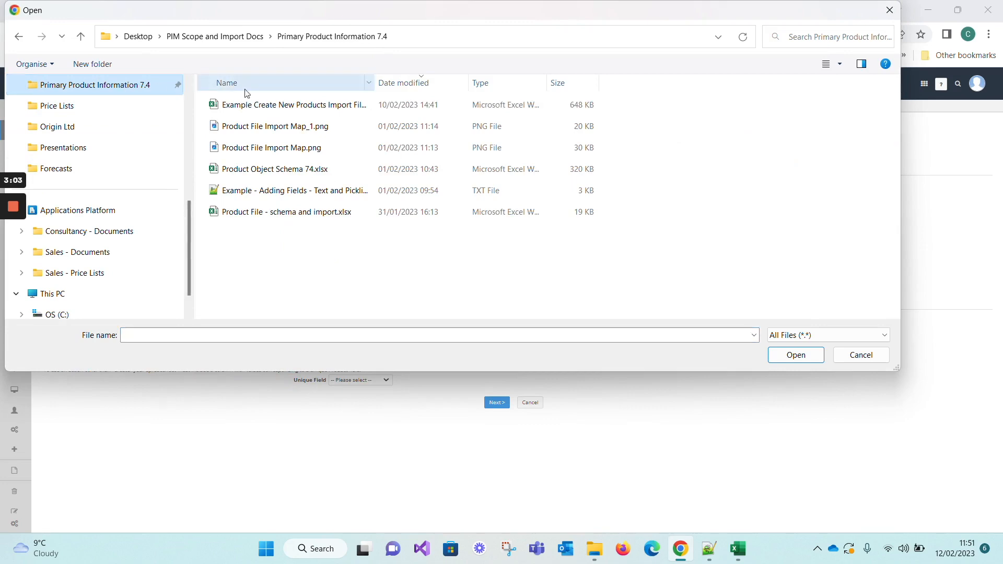
double_click(277, 105)
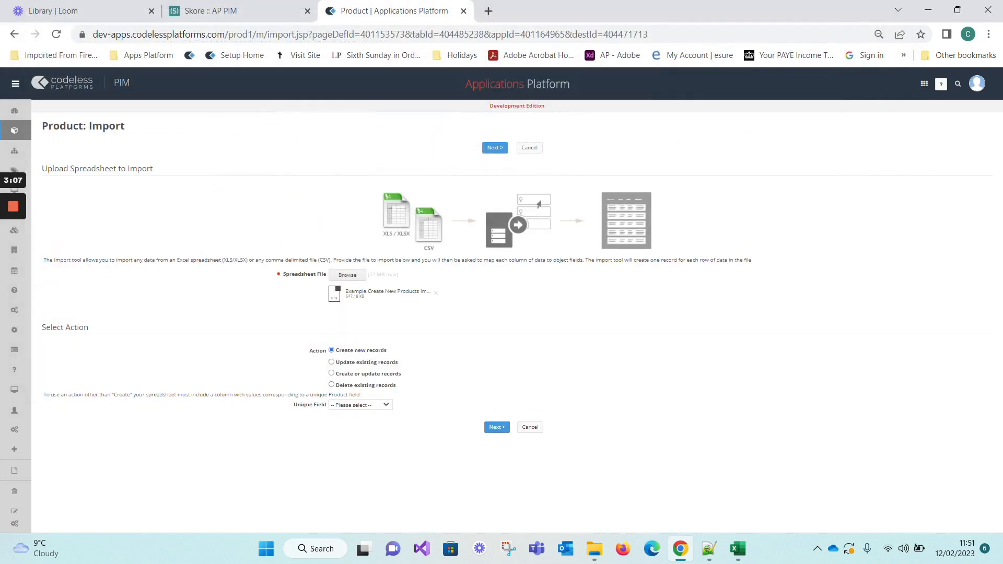
left_click(744, 557)
left_click(739, 554)
left_click(509, 430)
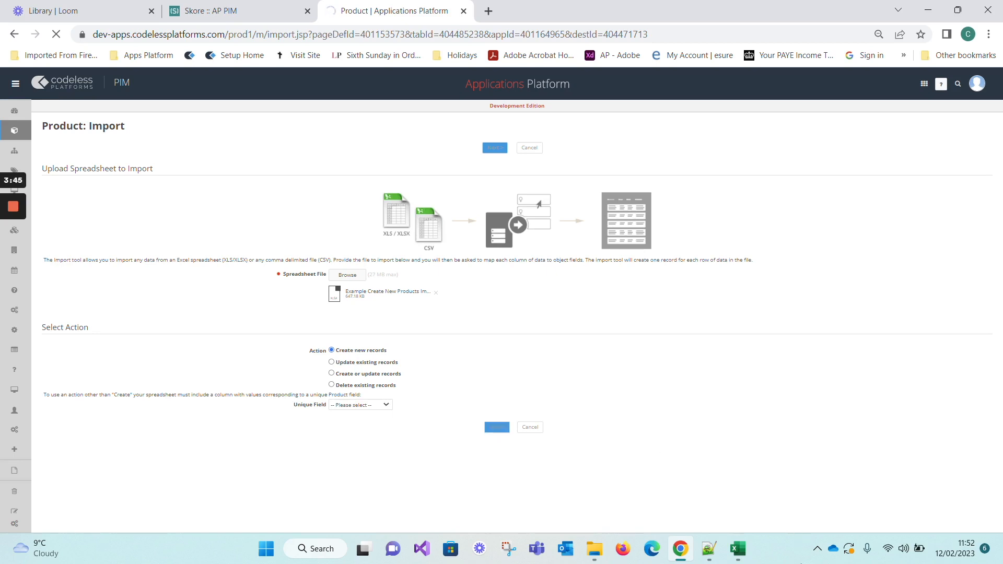
- Examine how all the Product fields map to the spreadsheet columns, including the import mode options at the end
mouse_move(739, 555)
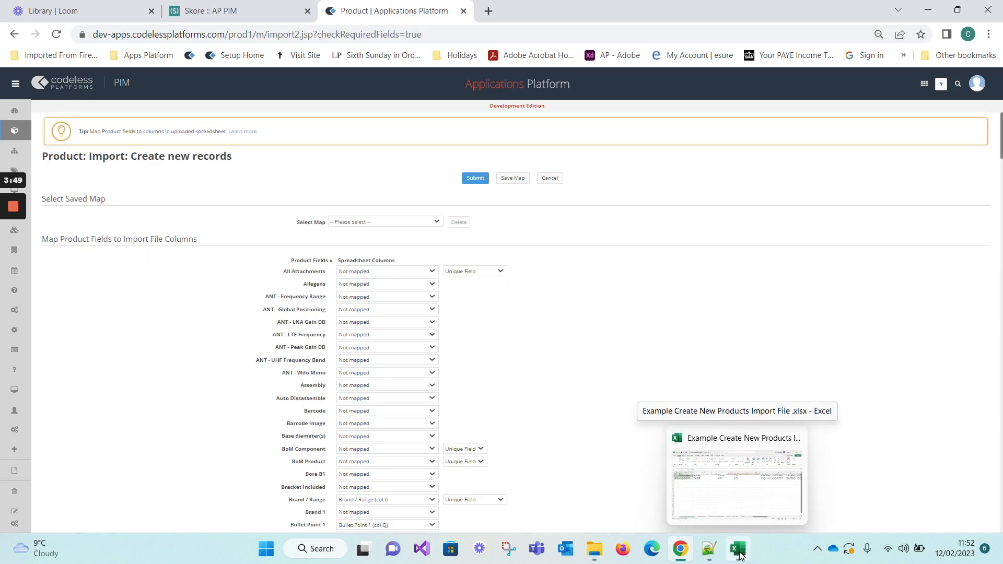
scroll(412, 312, "down", 4)
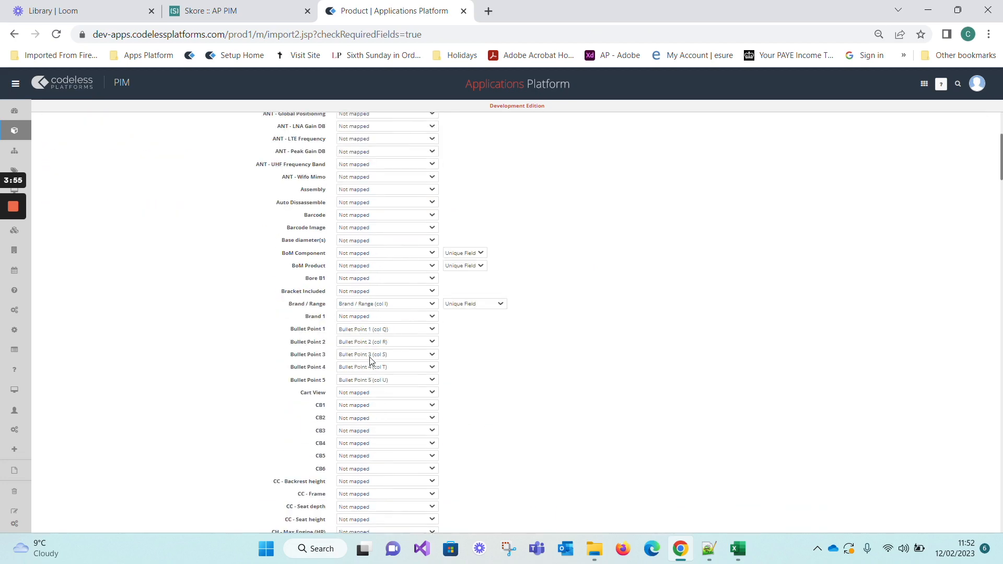
scroll(384, 360, "down", 10)
scroll(400, 357, "down", 4)
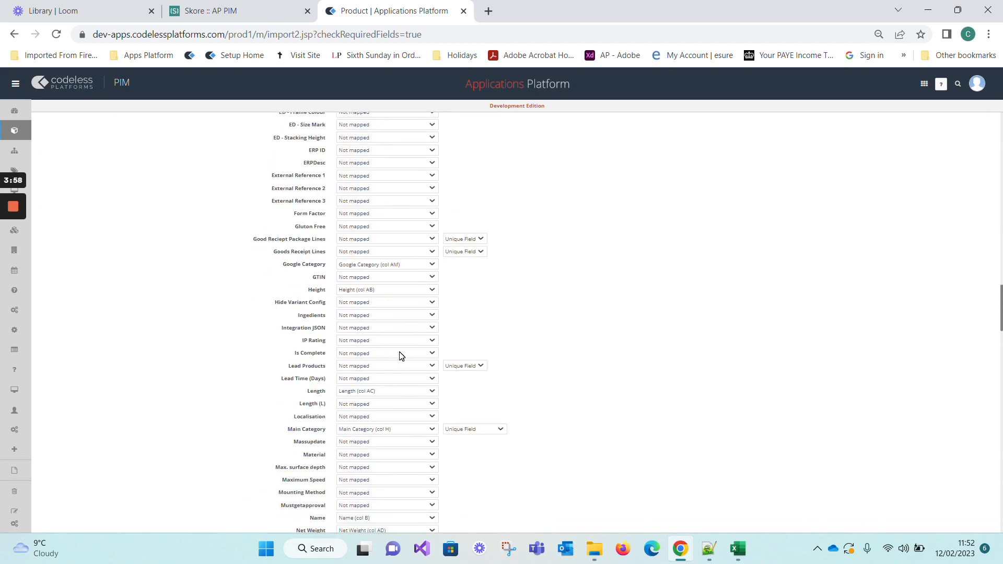
scroll(400, 356, "down", 12)
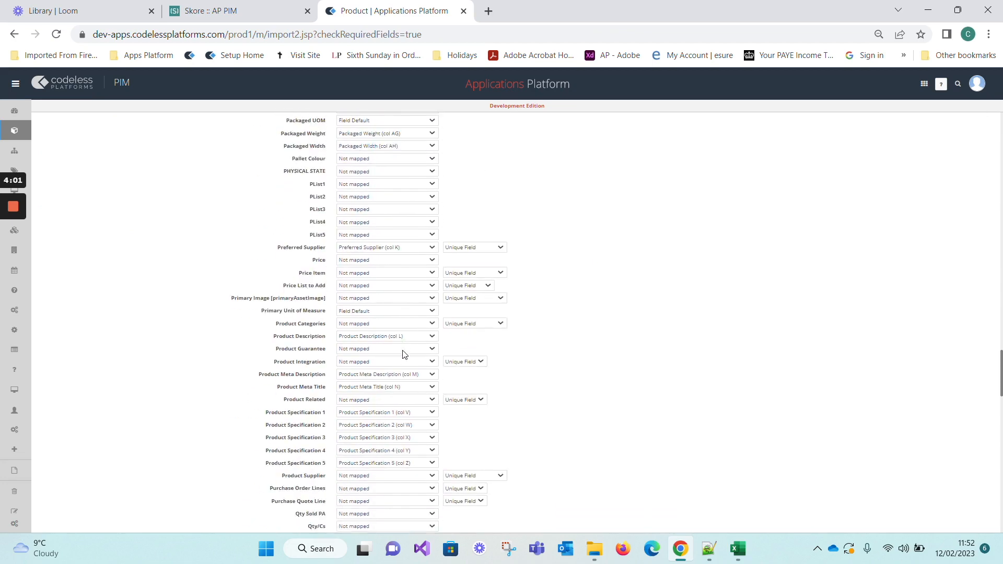
scroll(405, 355, "down", 11)
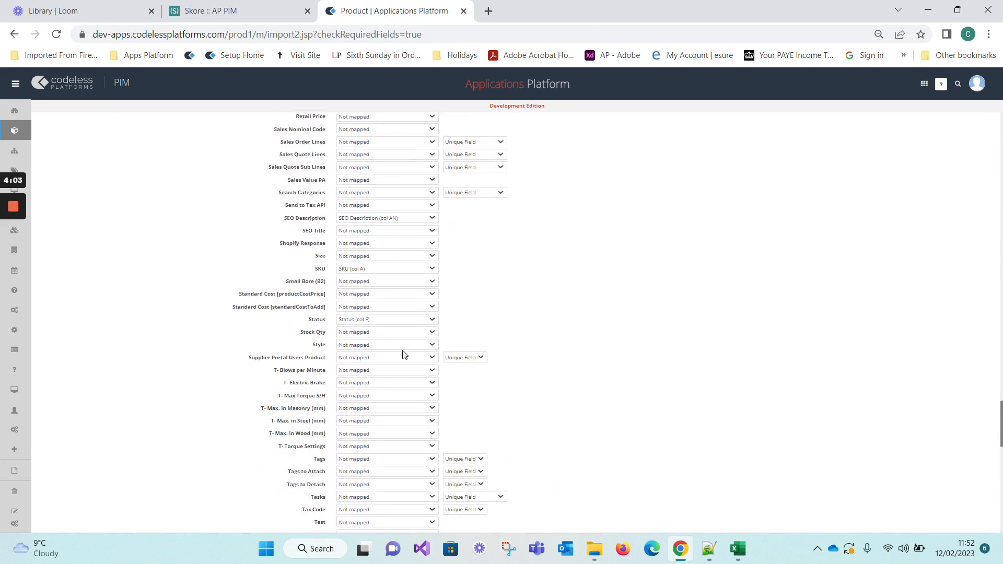
scroll(405, 355, "down", 11)
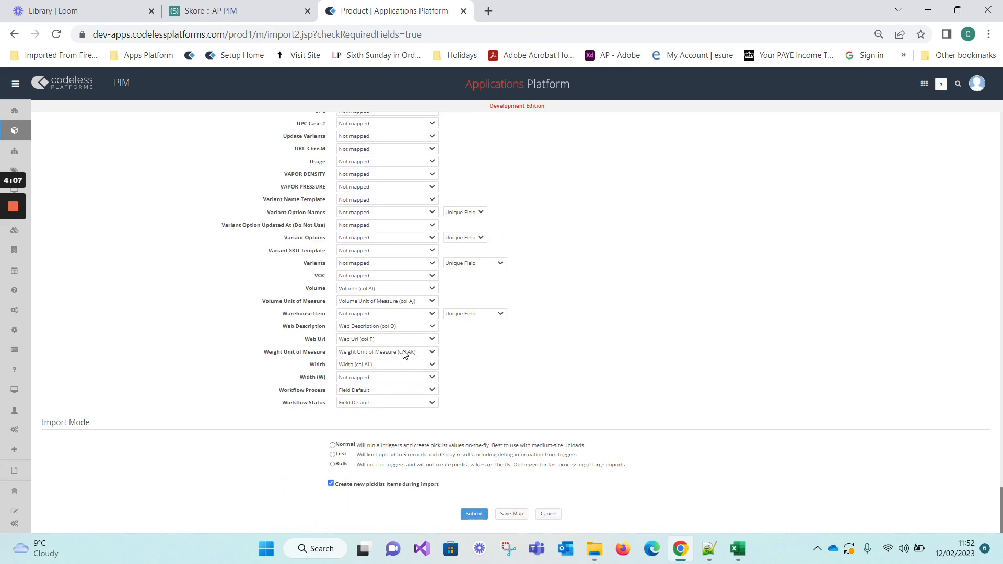
scroll(405, 355, "up", 20)
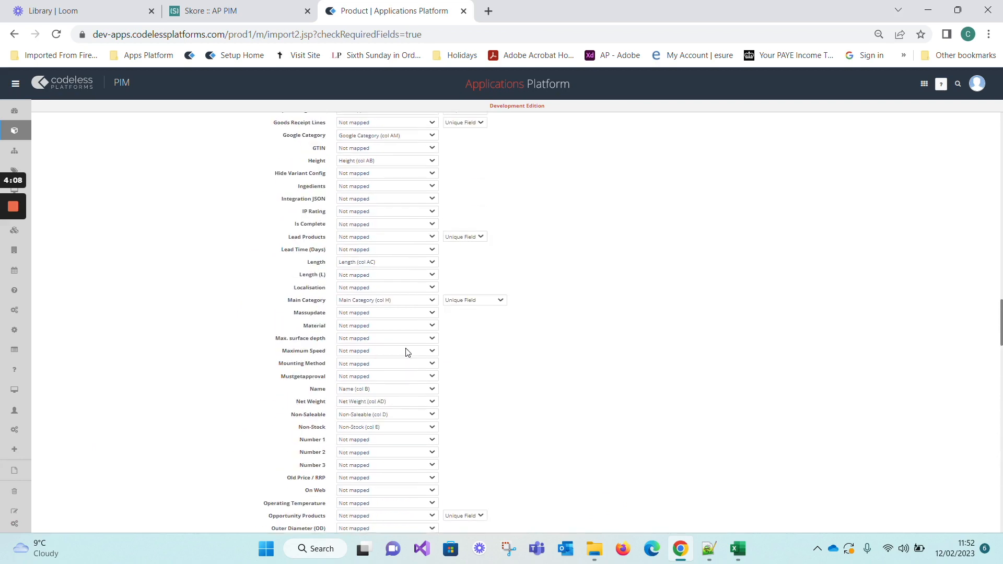
scroll(407, 352, "up", 20)
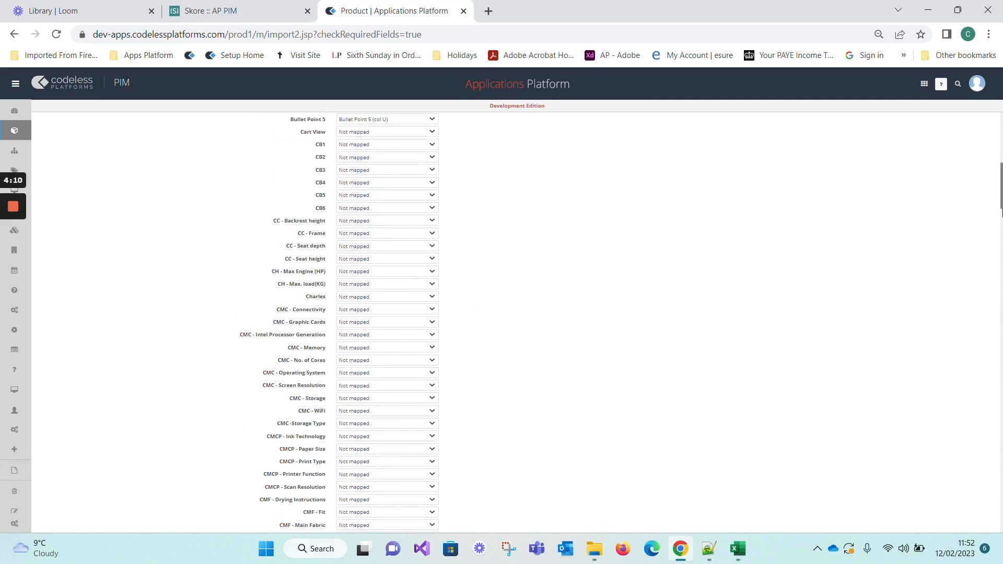
left_click_drag(991, 145, 984, 119)
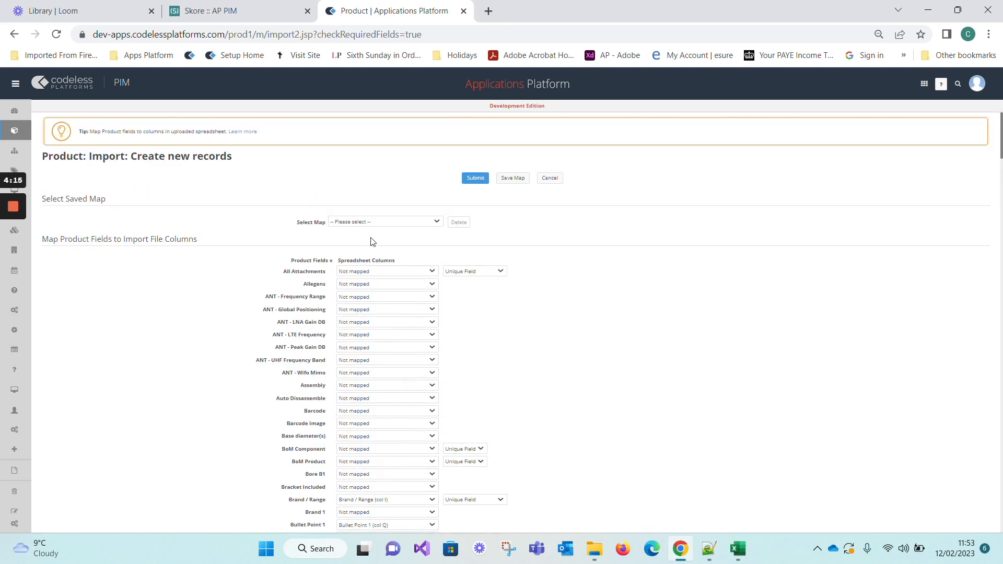
- View the available saved maps without choosing one, and submit the product import in Normal mode
left_click(365, 224)
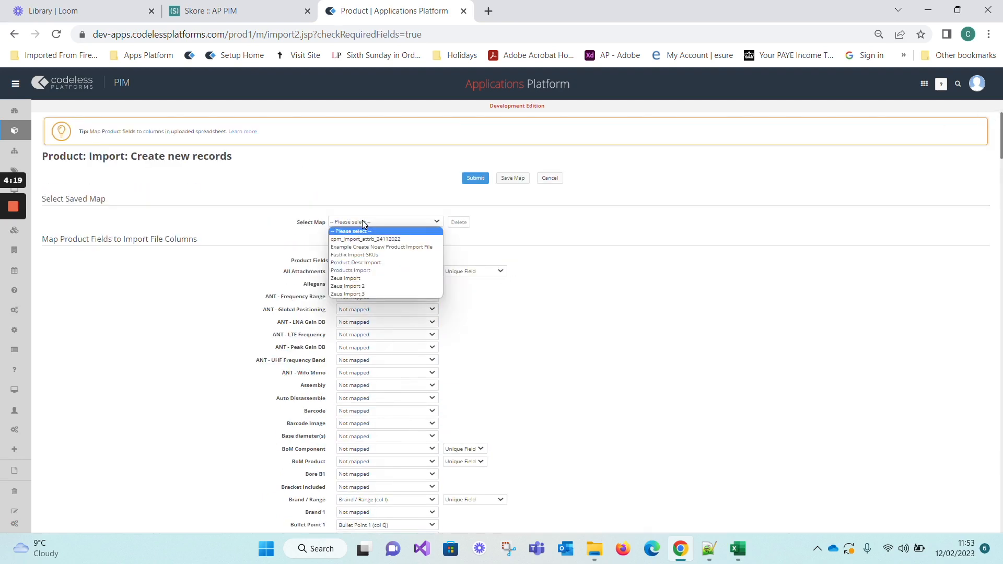
left_click(593, 225)
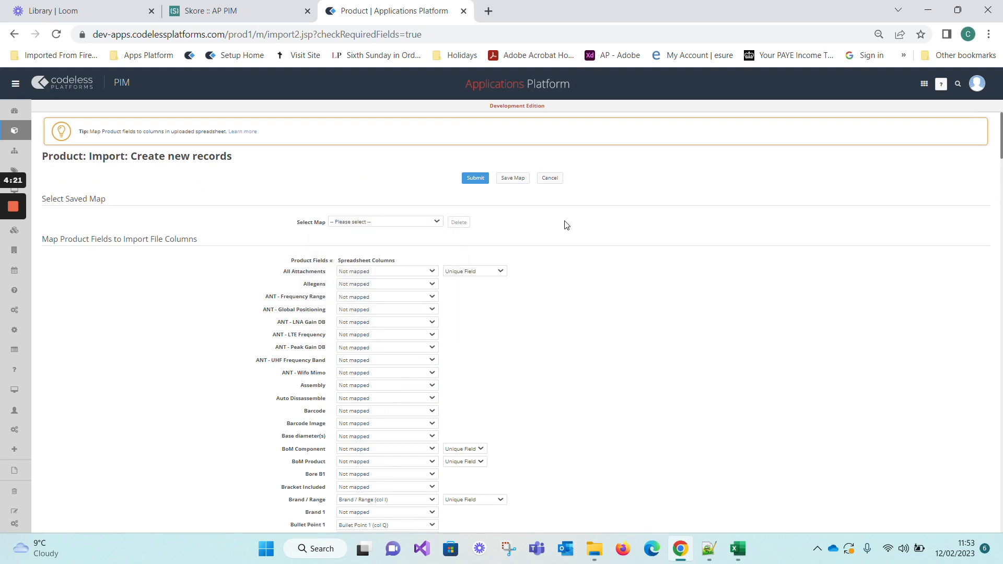
scroll(361, 317, "down", 5)
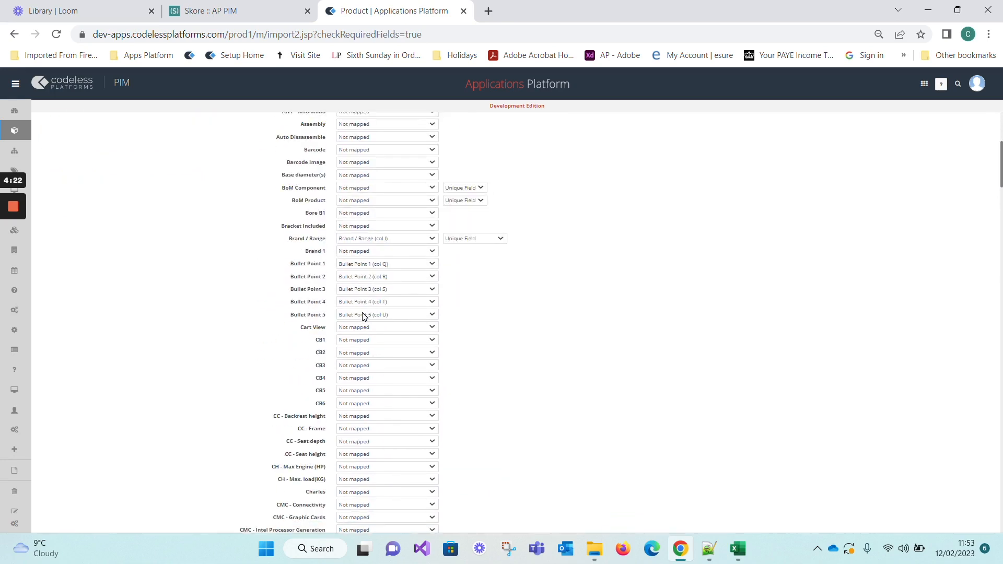
scroll(364, 317, "down", 20)
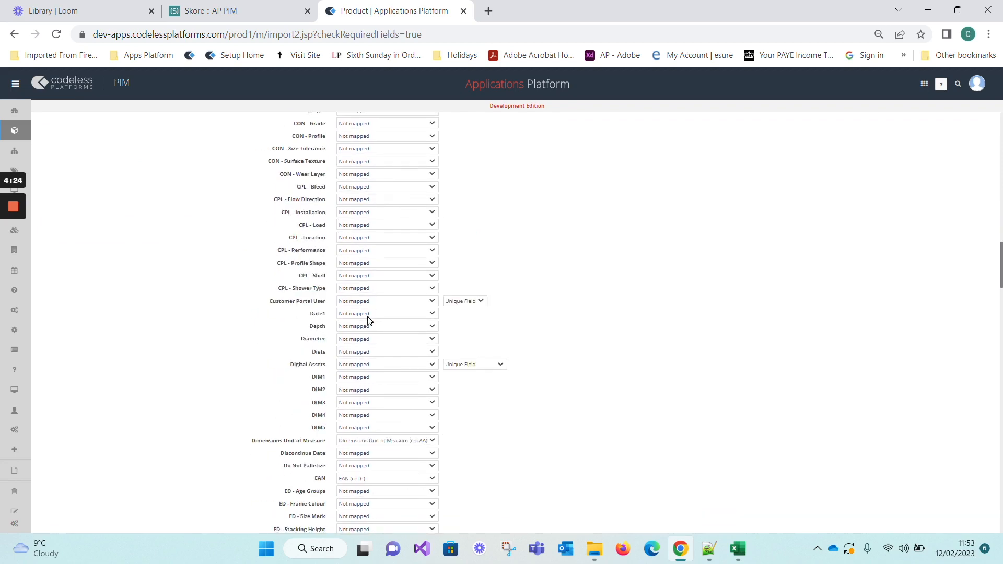
scroll(369, 320, "down", 20)
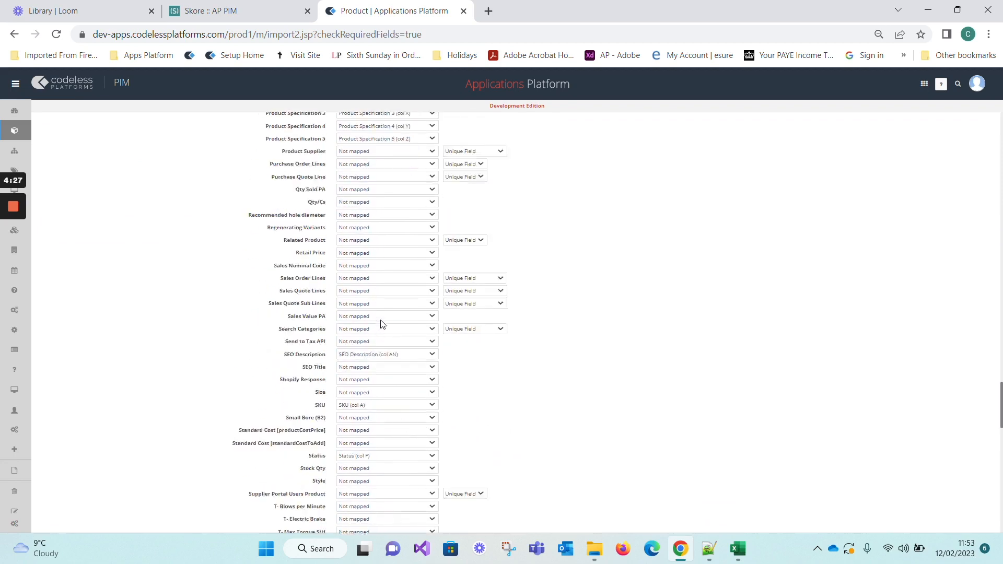
scroll(388, 323, "down", 8)
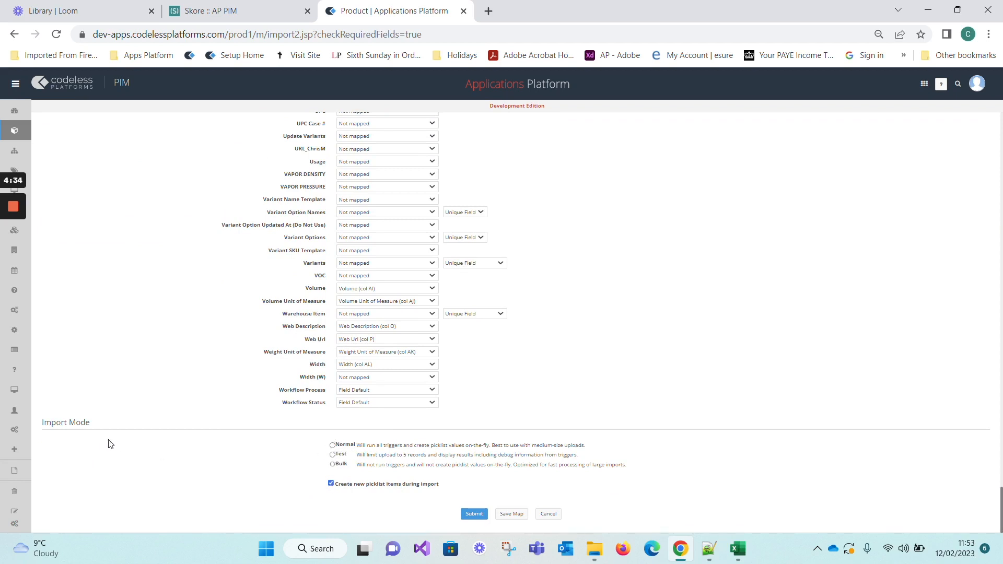
left_click(333, 445)
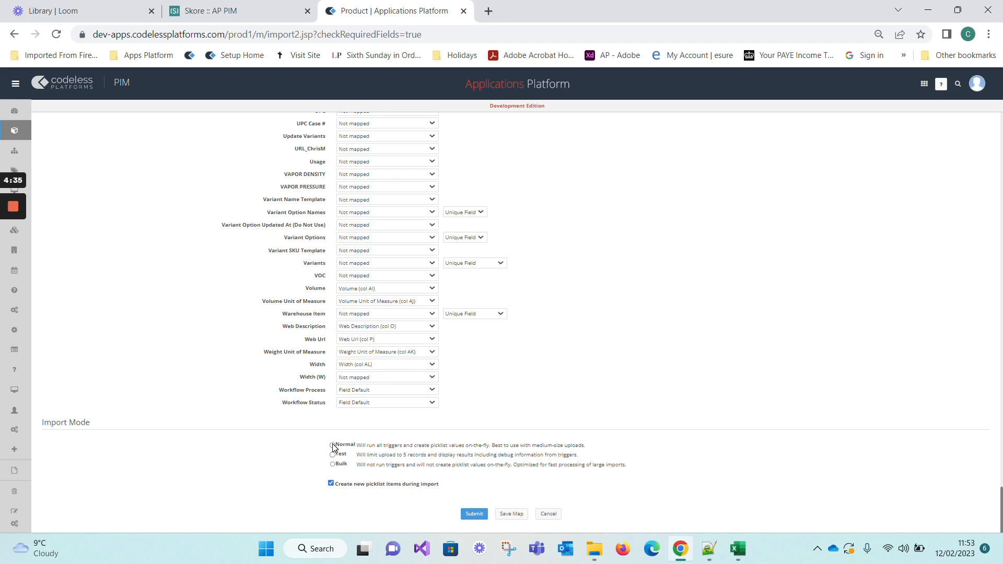
left_click(331, 484)
left_click(473, 514)
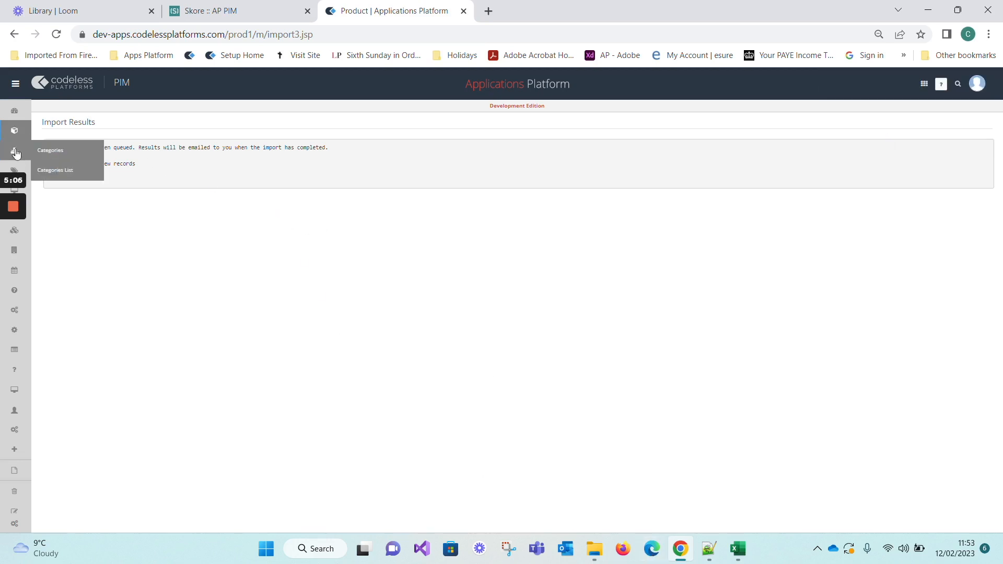
- Search the Products list for "test", view the TEST001 product record, and return to the search results
mouse_move(15, 140)
left_click(61, 135)
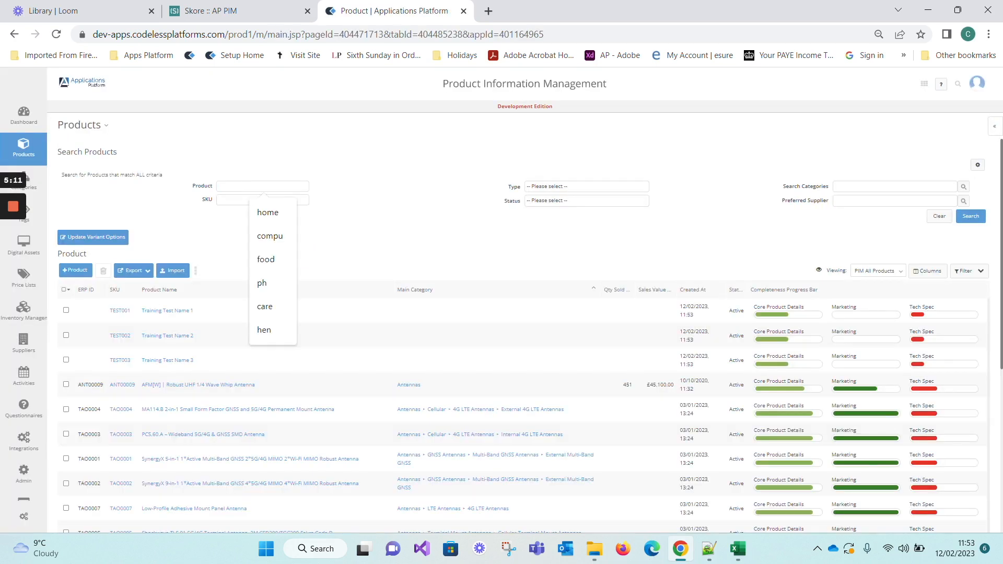
type("test")
key("Return")
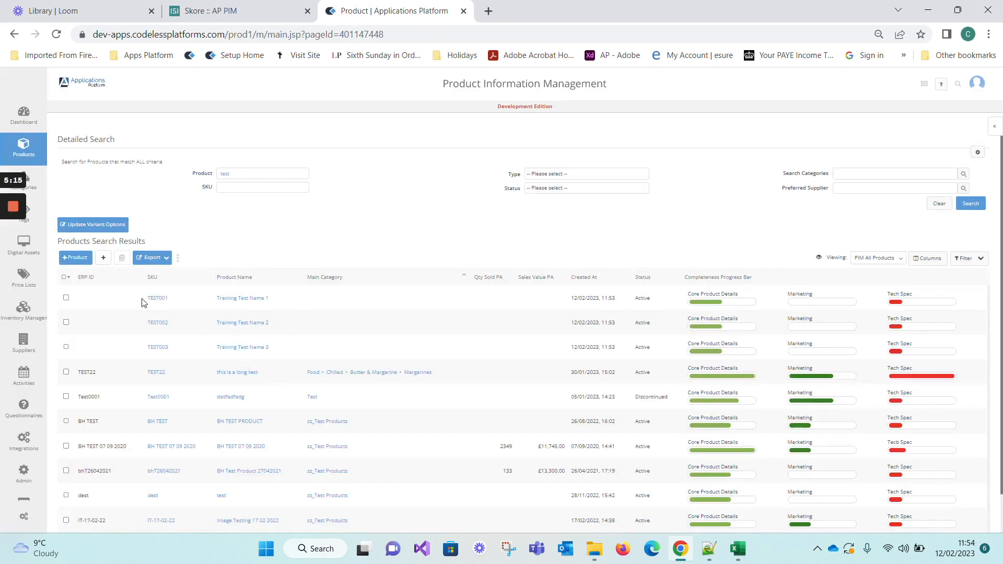
left_click(161, 302)
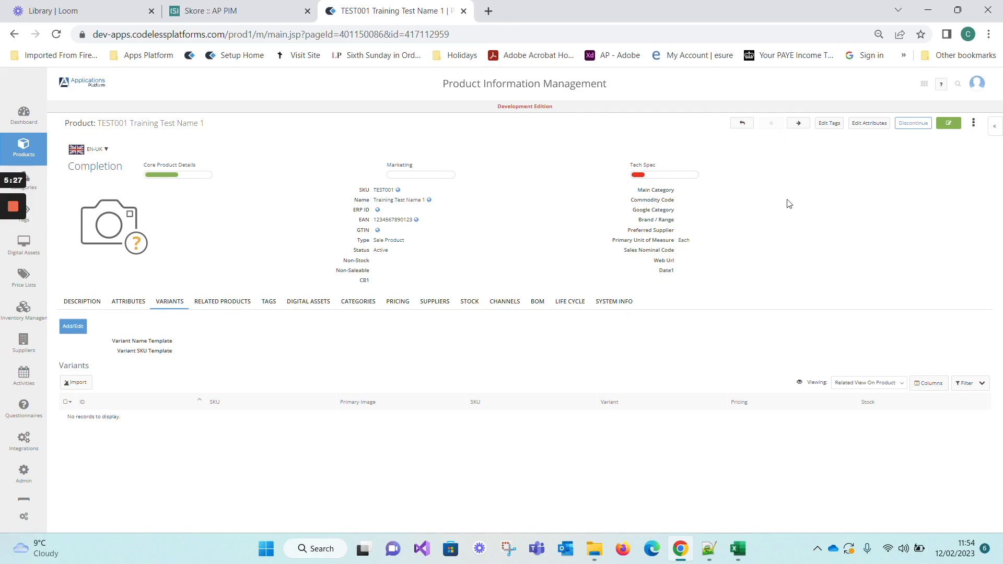
left_click(746, 123)
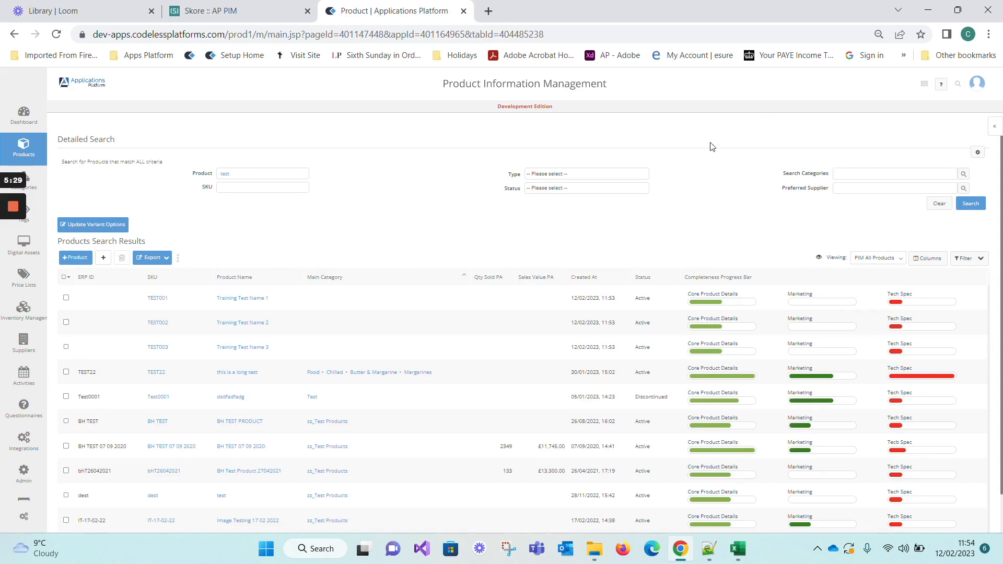
- Refine the product search to "test0", check the SKU and name on the Training Test Name 1 record, and return to the results
left_click(282, 173)
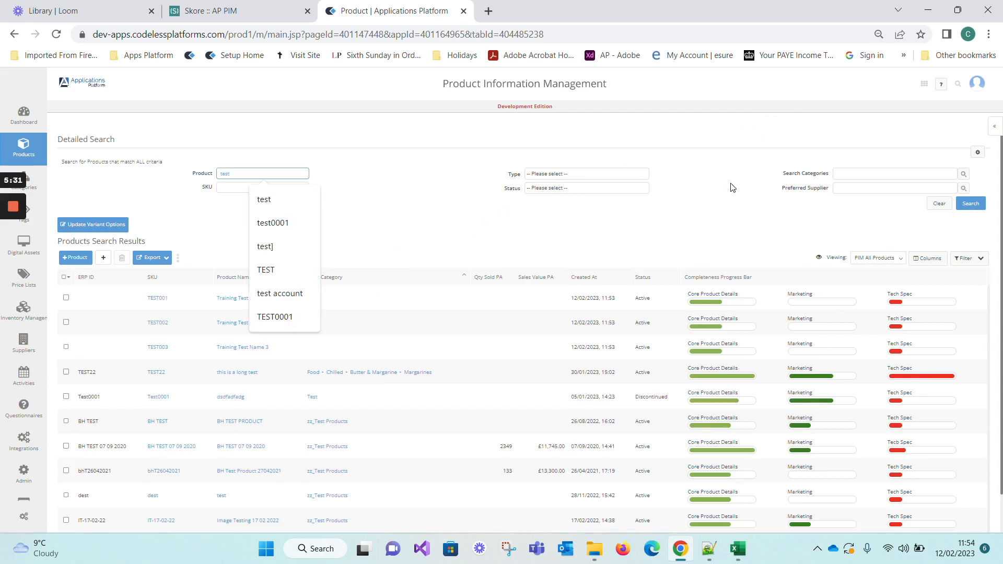
type("0")
key("Return")
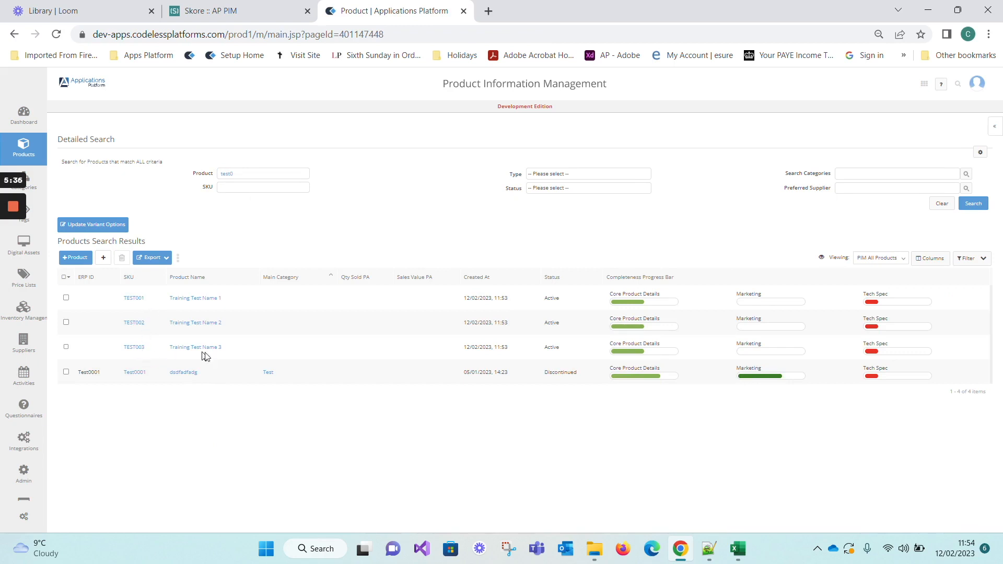
left_click(203, 300)
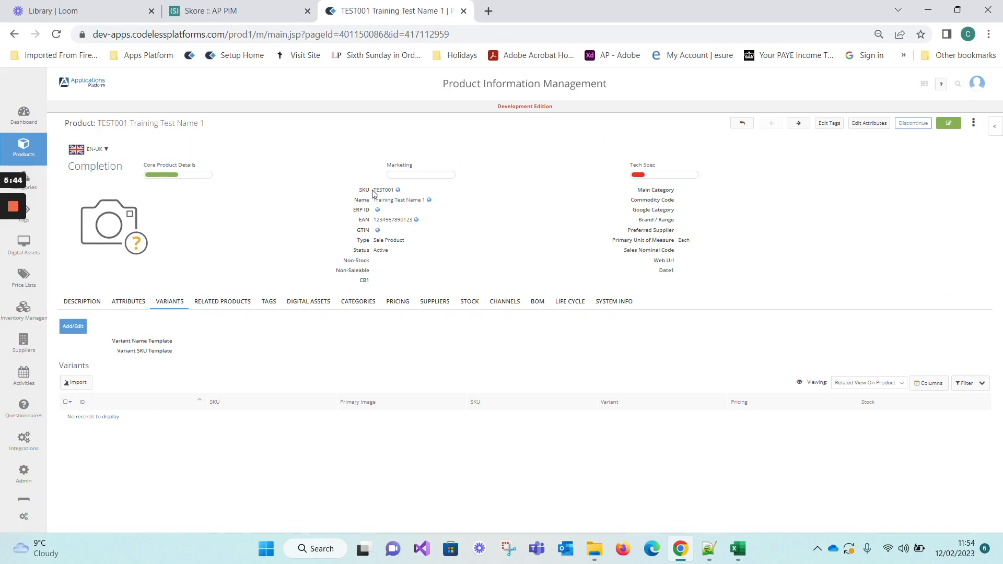
left_click_drag(373, 194, 426, 199)
left_click(747, 130)
- Search the products for "name" and narrow the search to "name 1"
left_click_drag(248, 174, 52, 178)
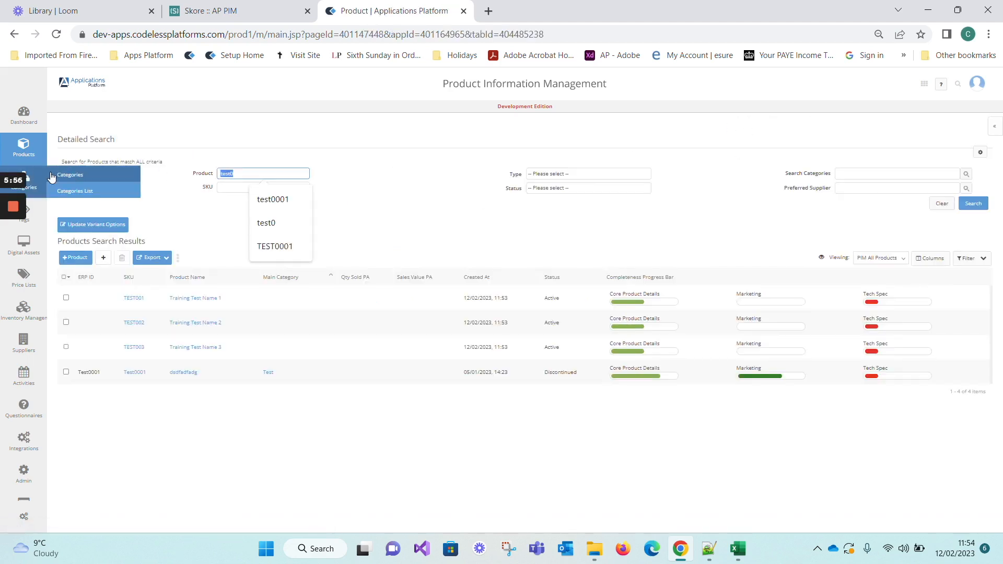
type("name")
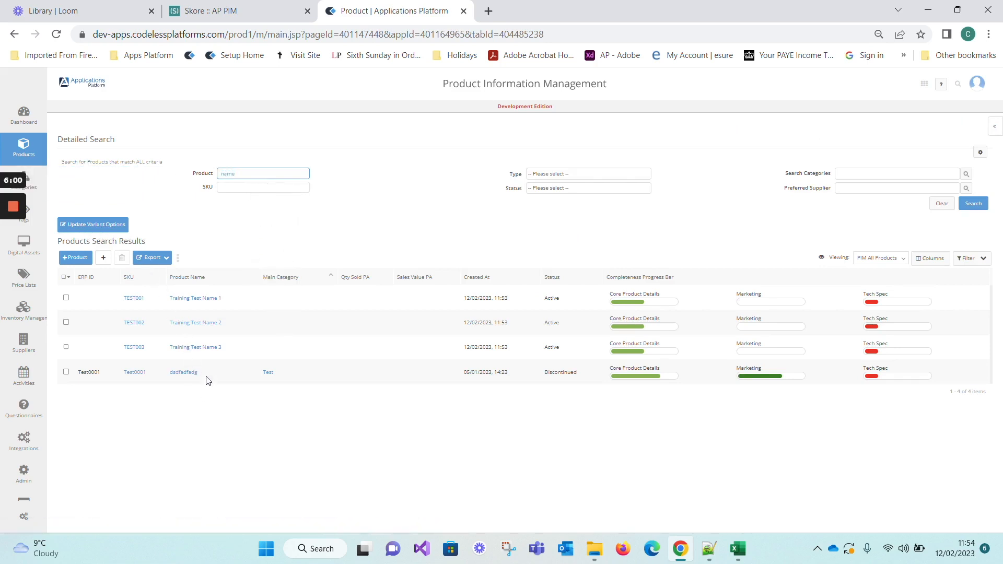
left_click(973, 203)
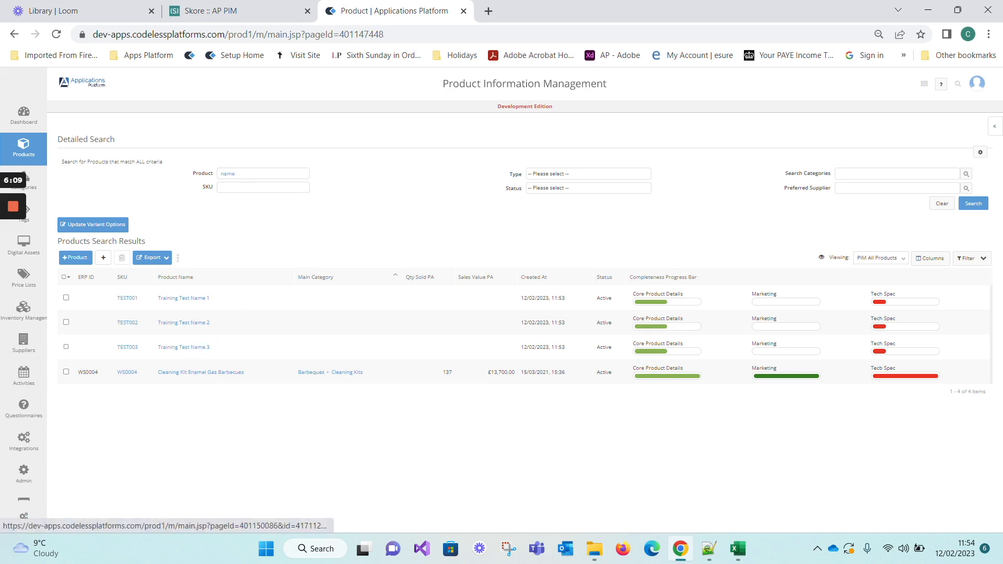
left_click_drag(245, 174, 126, 168)
type("name 1")
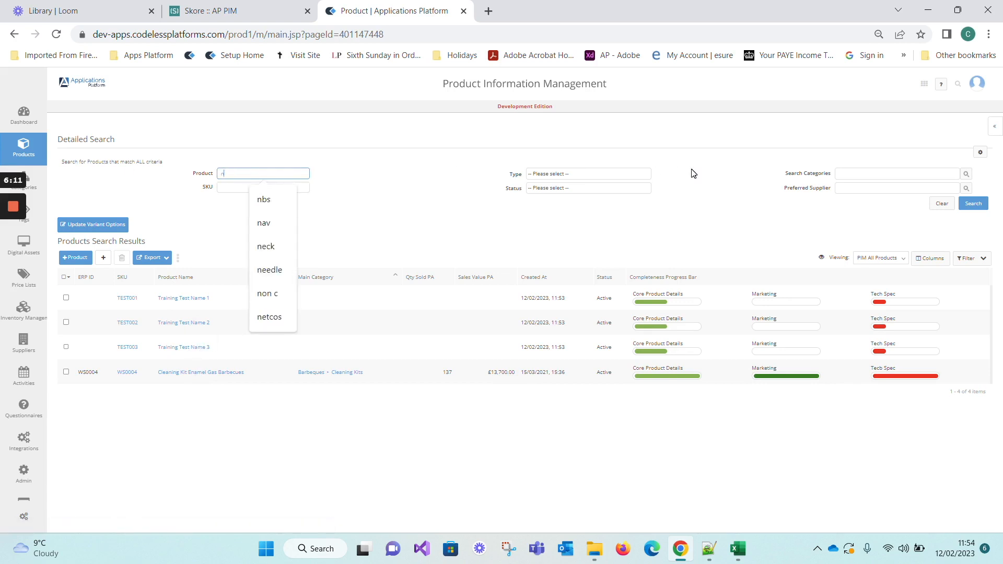
key("Return")
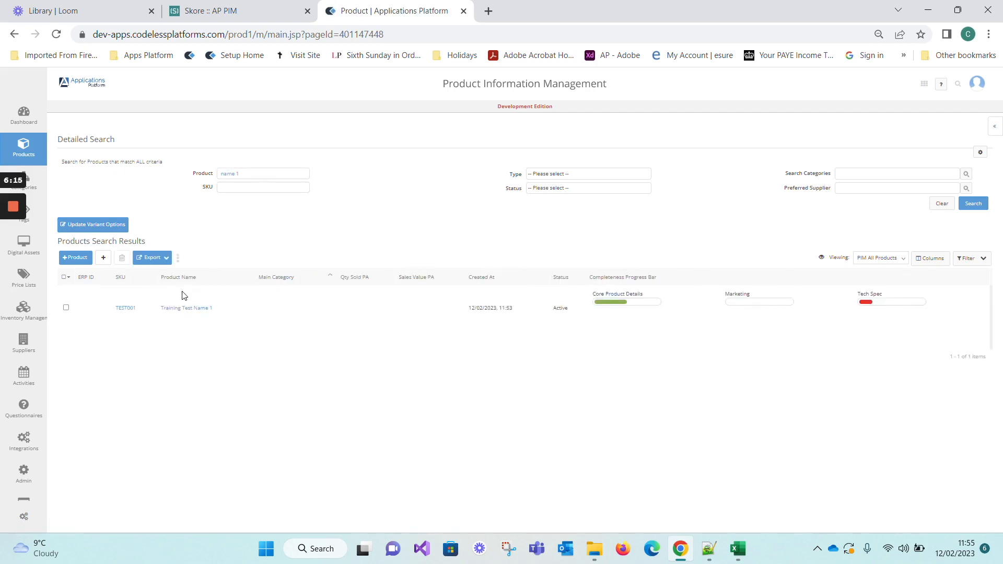
- Search the products for "name 2", and run a broader search for "test"
left_click(253, 173)
key("BackSpace")
type("2")
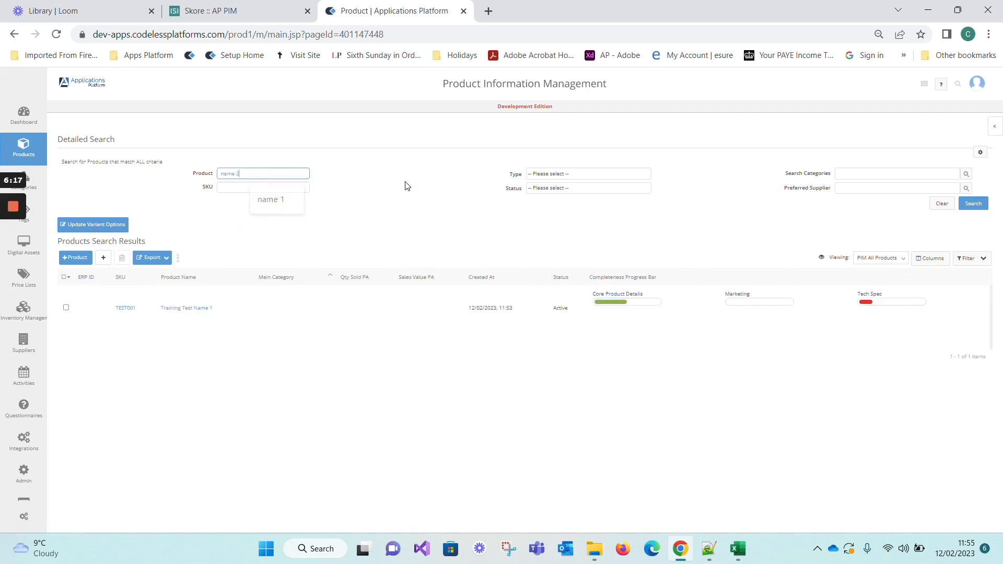
key("Return")
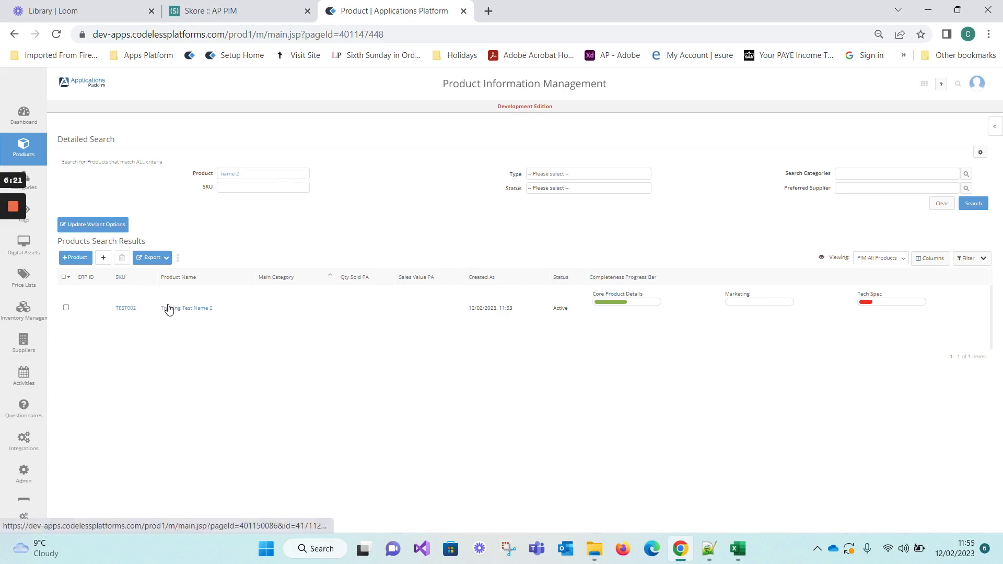
left_click_drag(244, 174, 118, 182)
type("test")
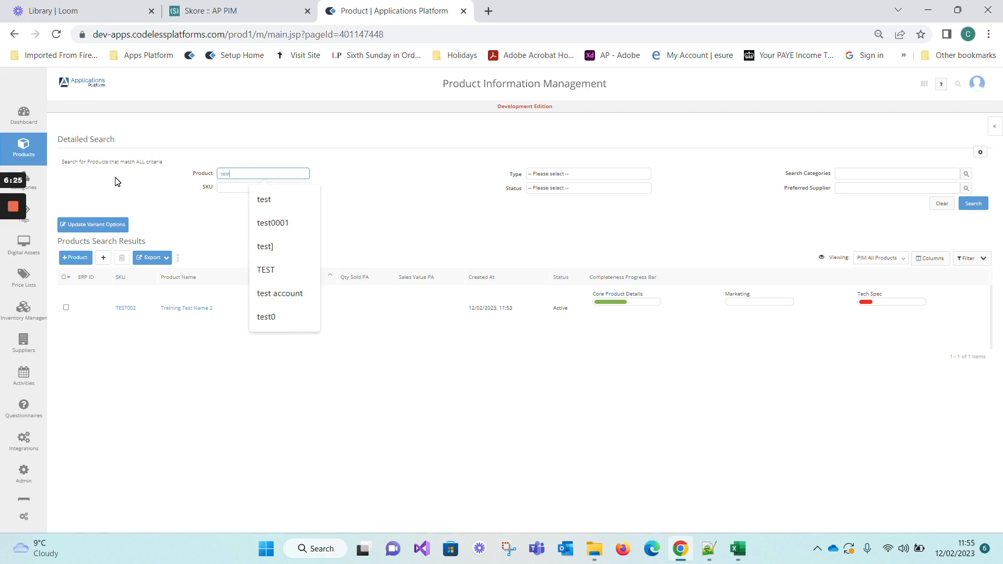
key("Return")
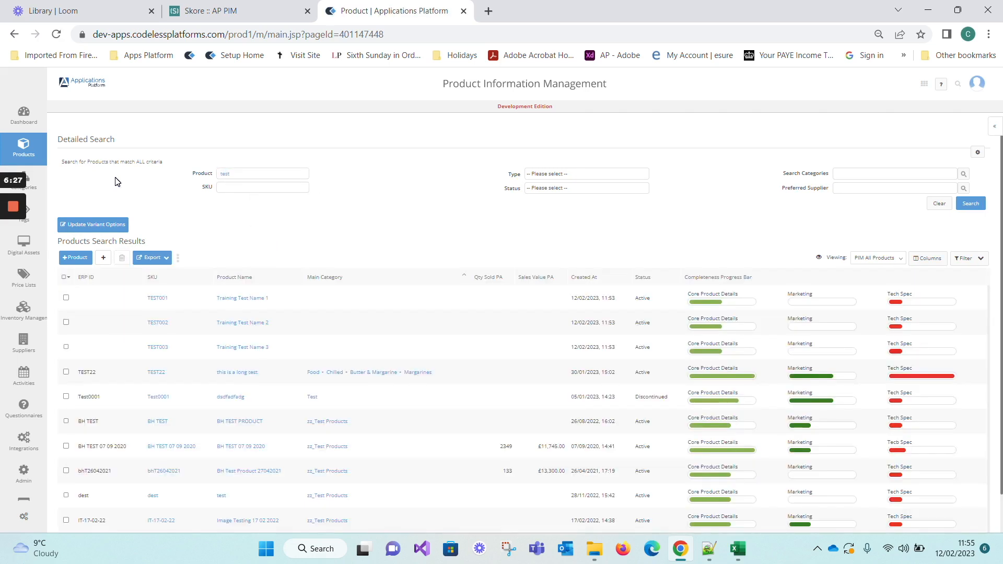
- Switch to Outlook, review the job details in the import results e-mail, and return to the browser
mouse_move(748, 558)
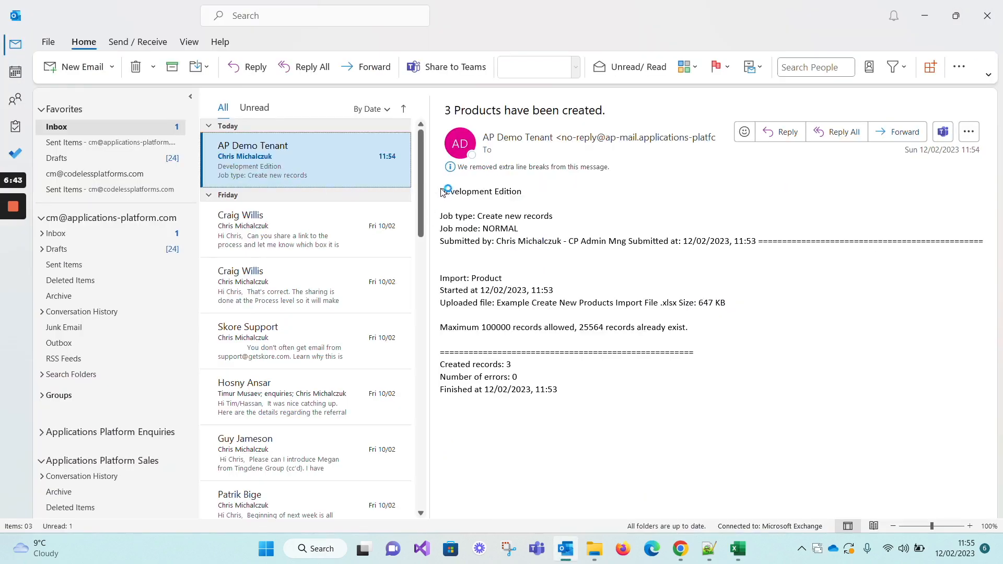
left_click_drag(441, 190, 442, 271)
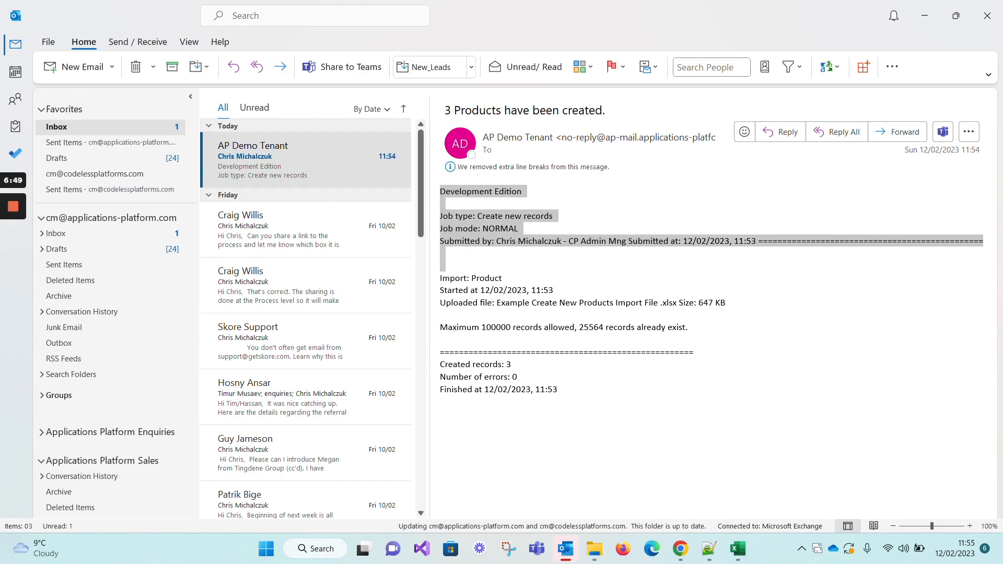
left_click(689, 557)
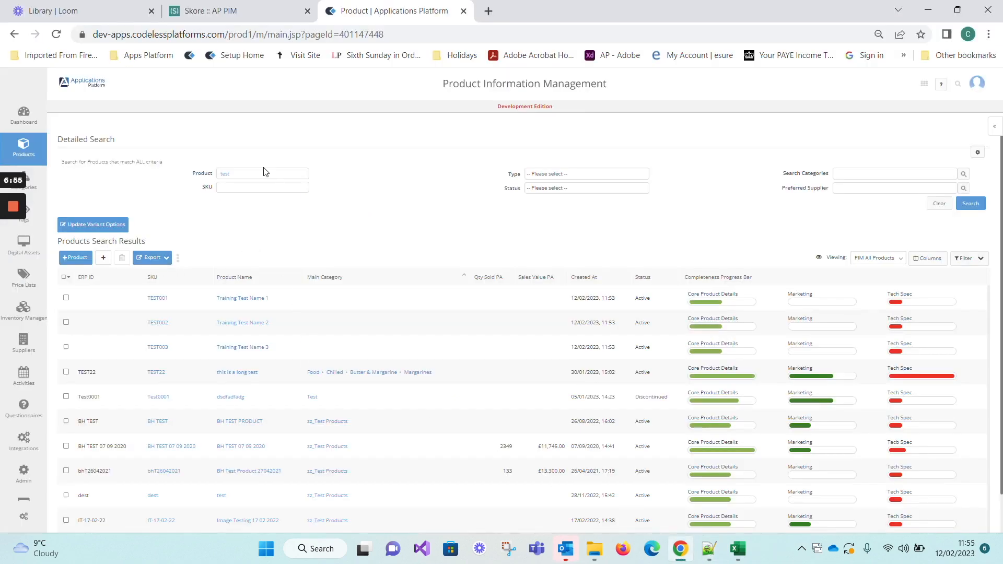
- Search the products for "test0" and view the available export formats for the results
left_click(228, 173)
type("test")
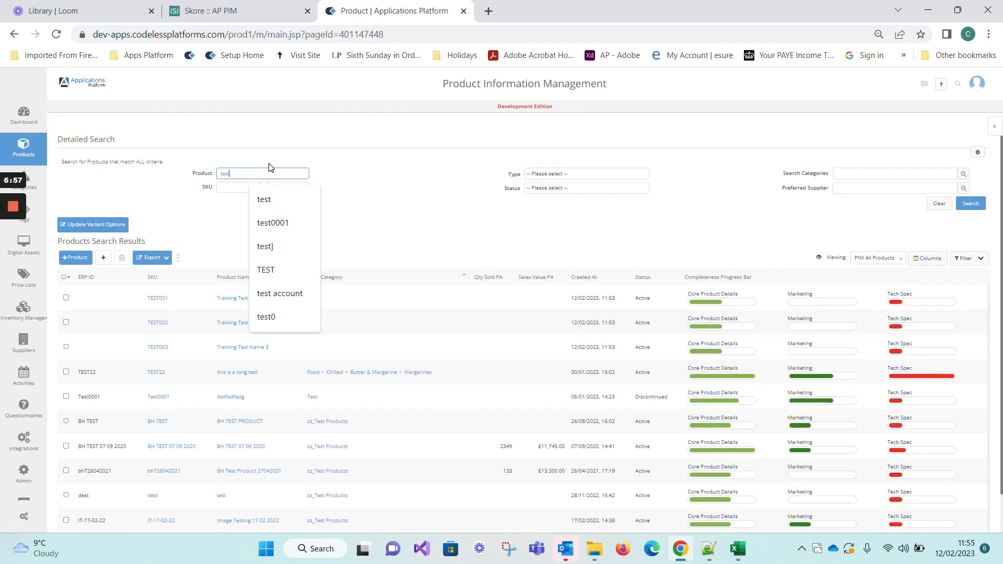
type("0")
key("Return")
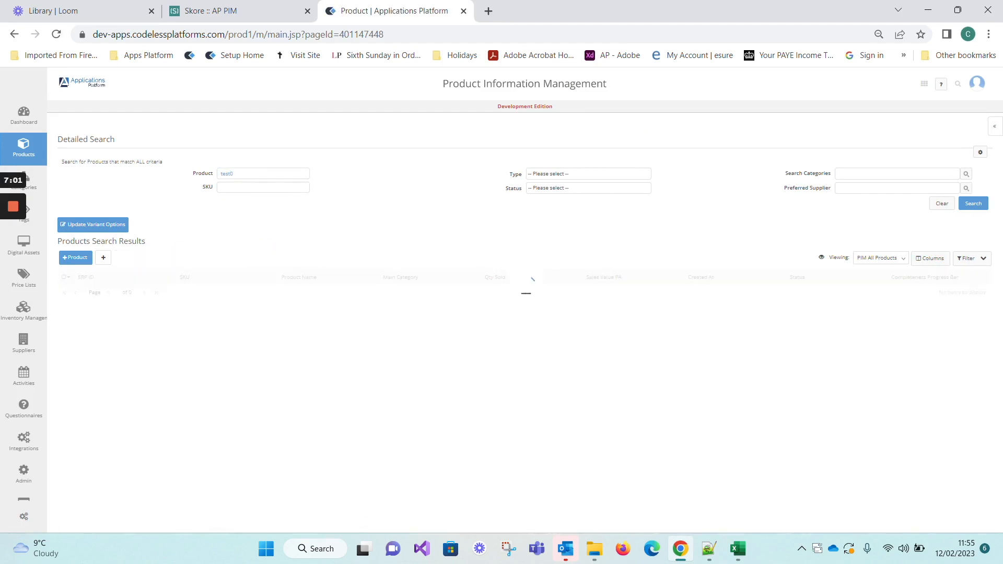
left_click(153, 259)
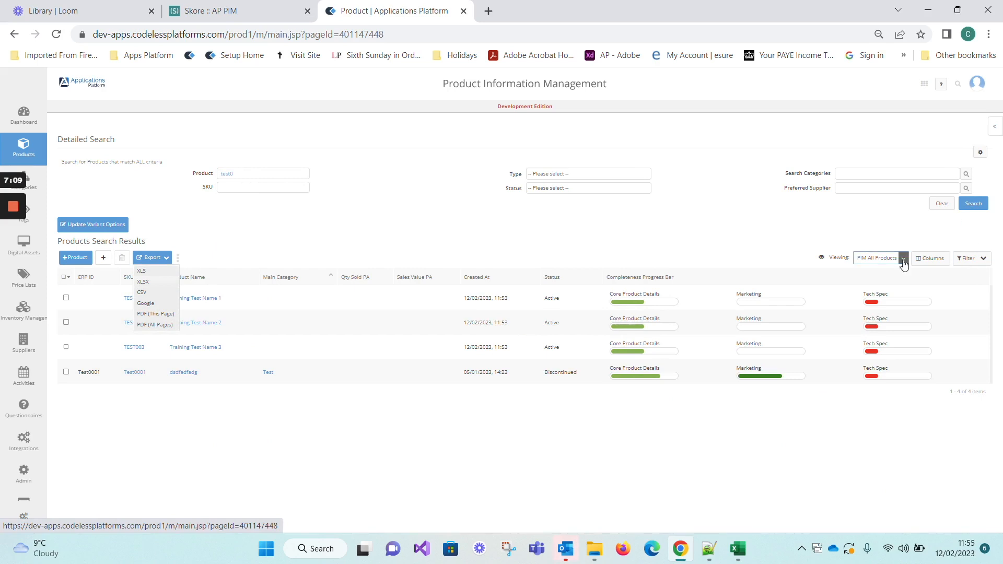
- Open the TEST001 product's system information and compare its unique ID with the ID in the page address
left_click(127, 301)
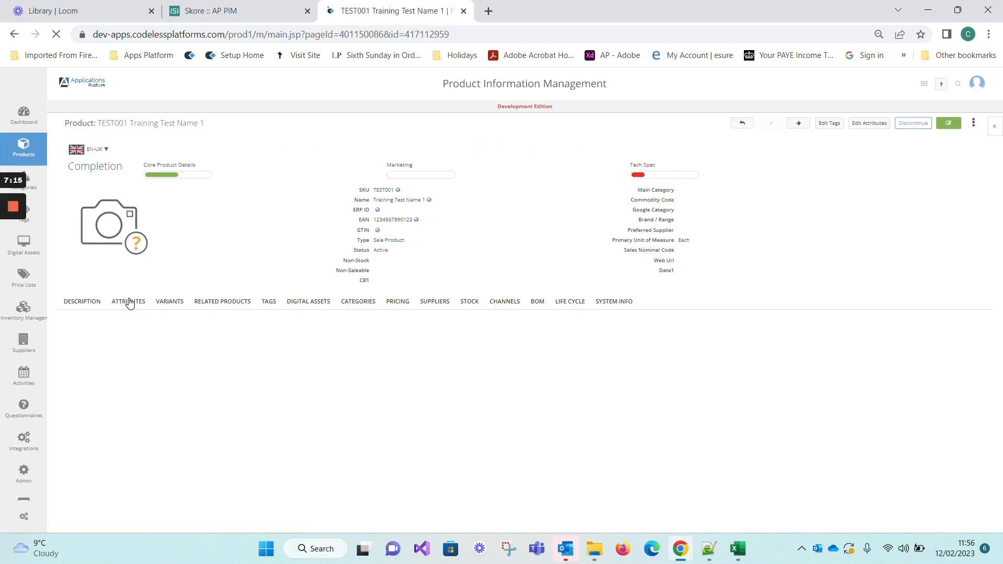
left_click(618, 302)
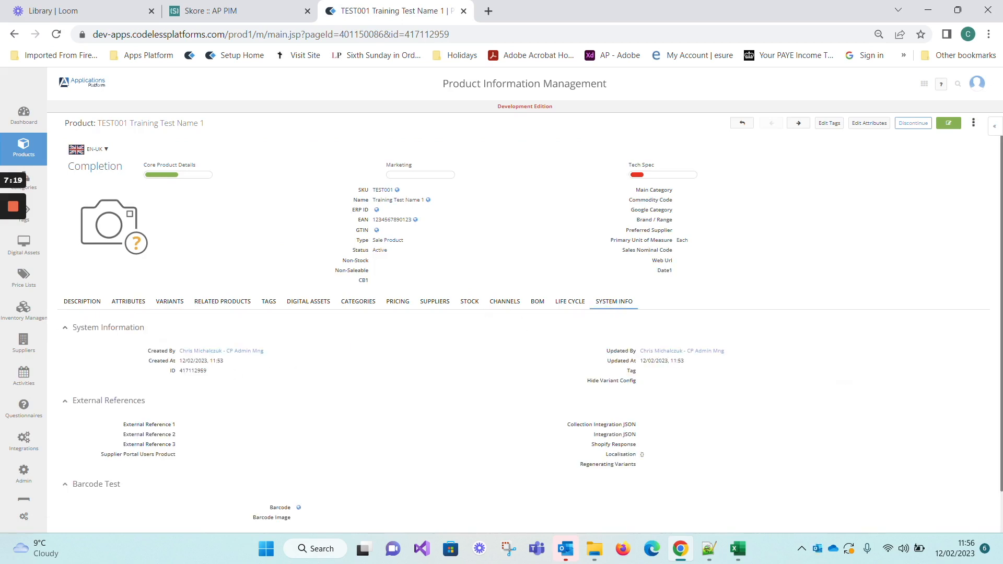
left_click_drag(182, 371, 219, 374)
double_click(202, 372)
left_click(418, 34)
double_click(456, 34)
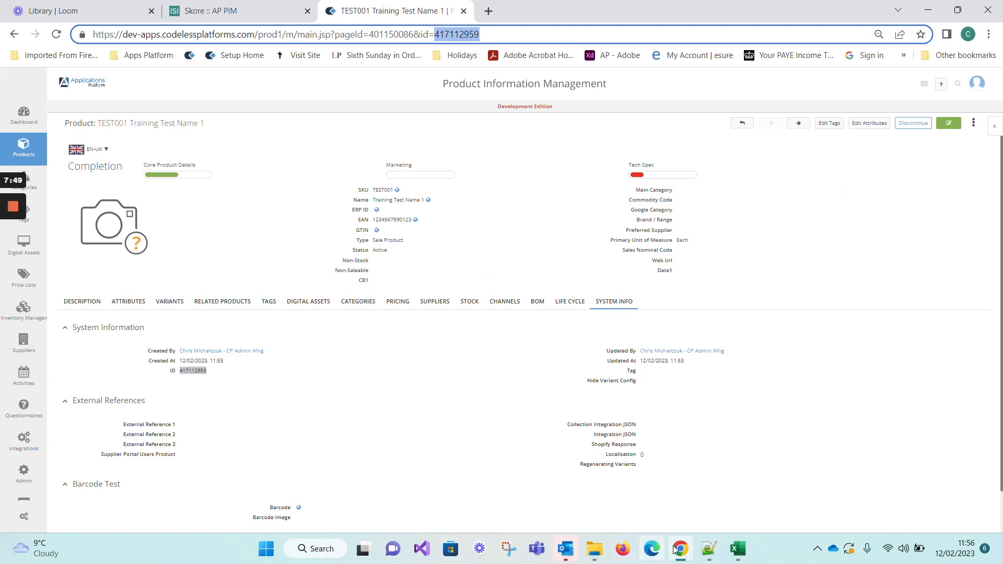
- Switch to Excel to view the Product Import File Example sheet, and return to the browser to view the Skore process 7.4 to 7.8
left_click(742, 556)
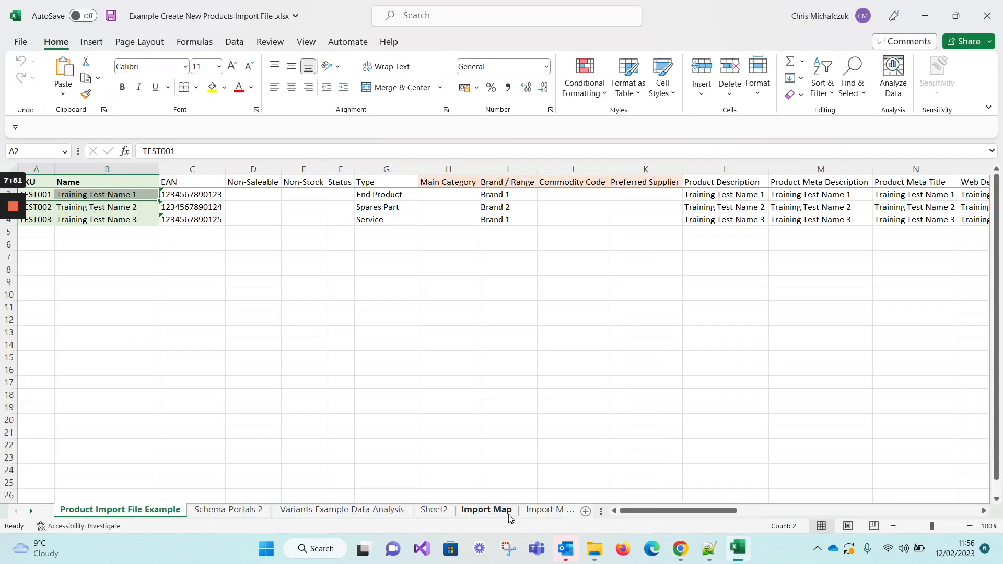
mouse_move(680, 549)
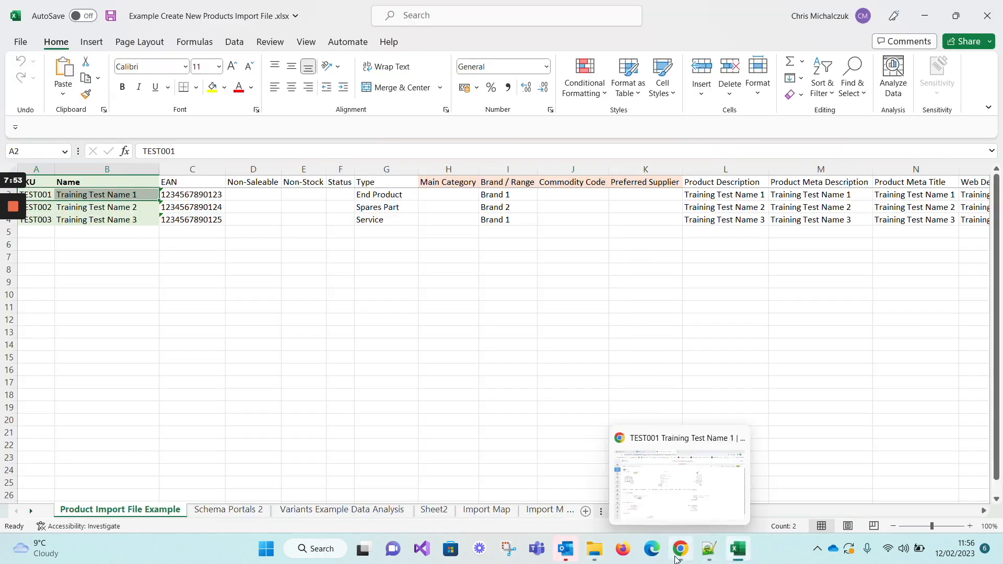
left_click(670, 481)
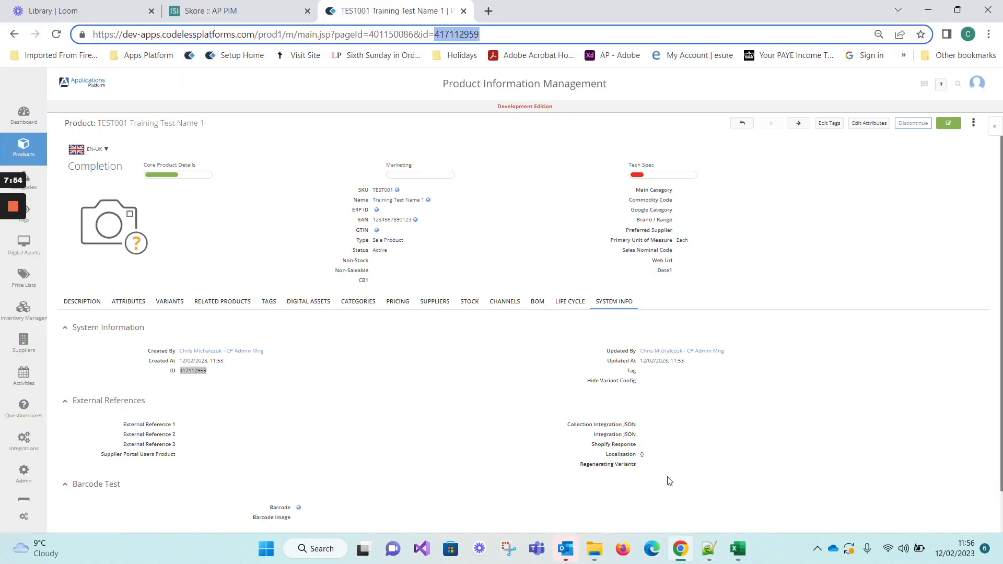
left_click(220, 13)
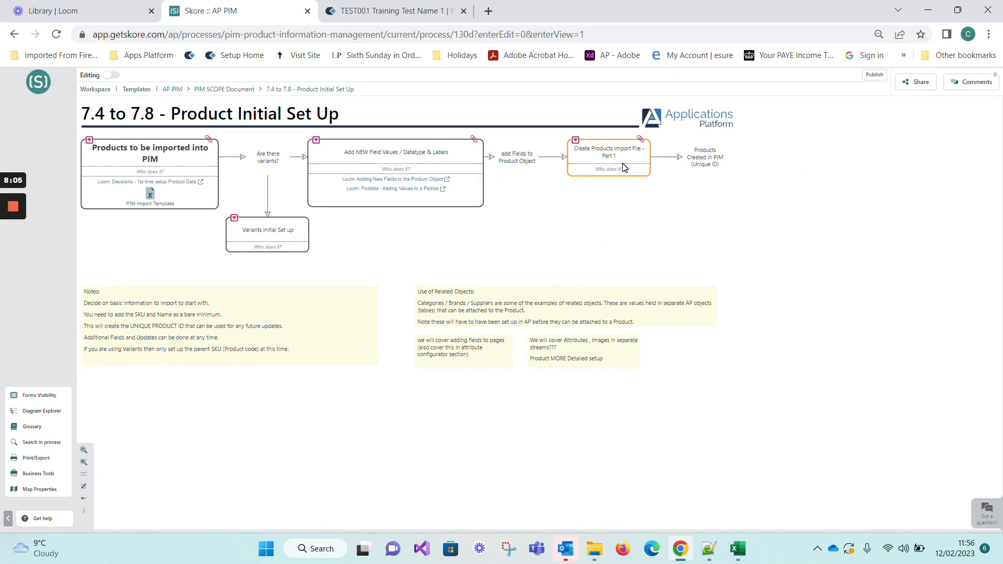
left_click(90, 12)
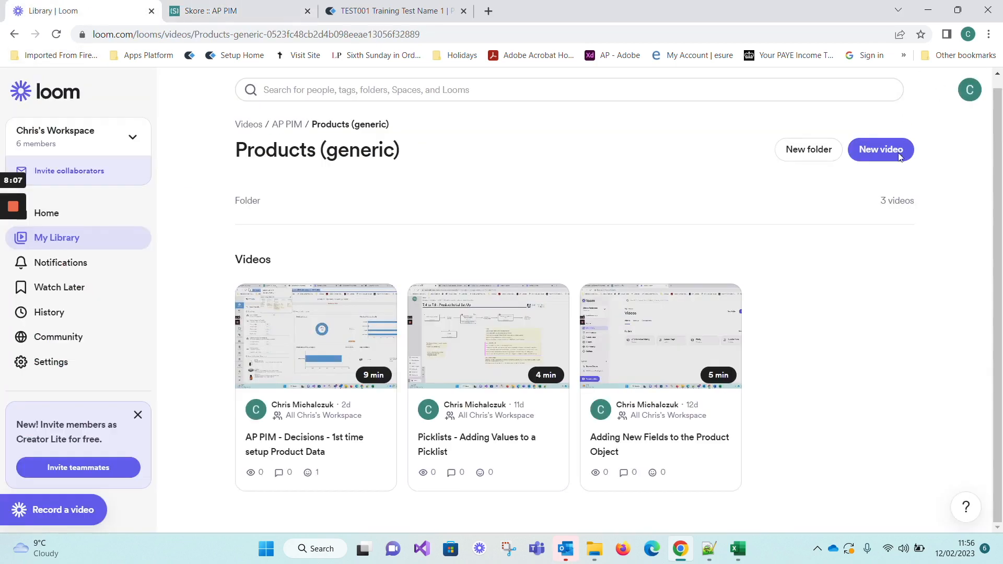
left_click(480, 550)
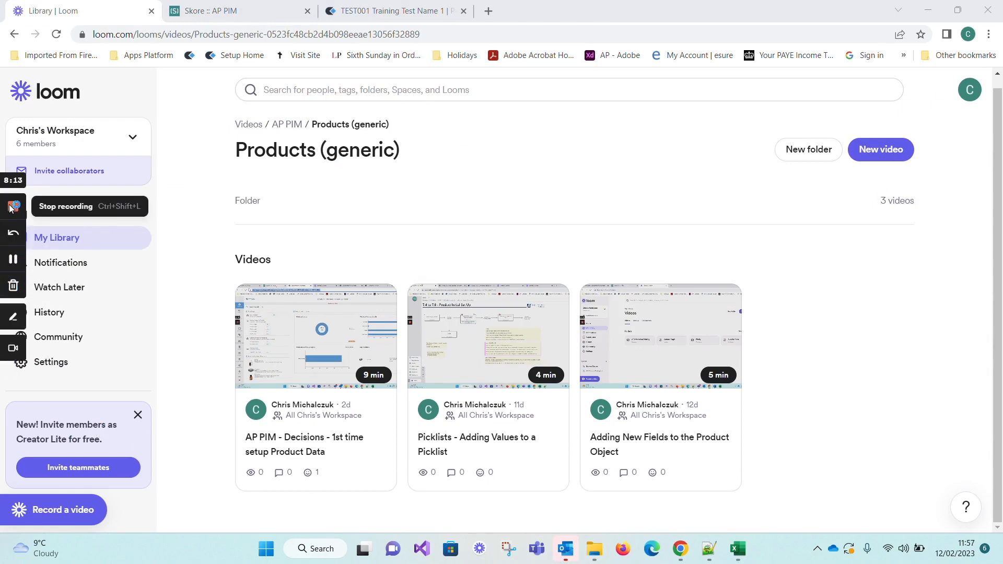
left_click(10, 208)
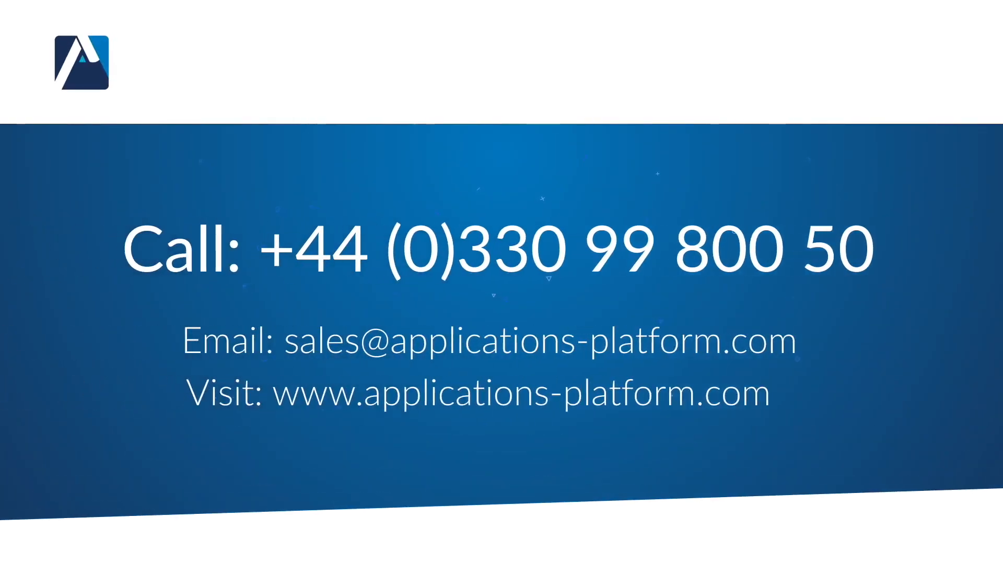